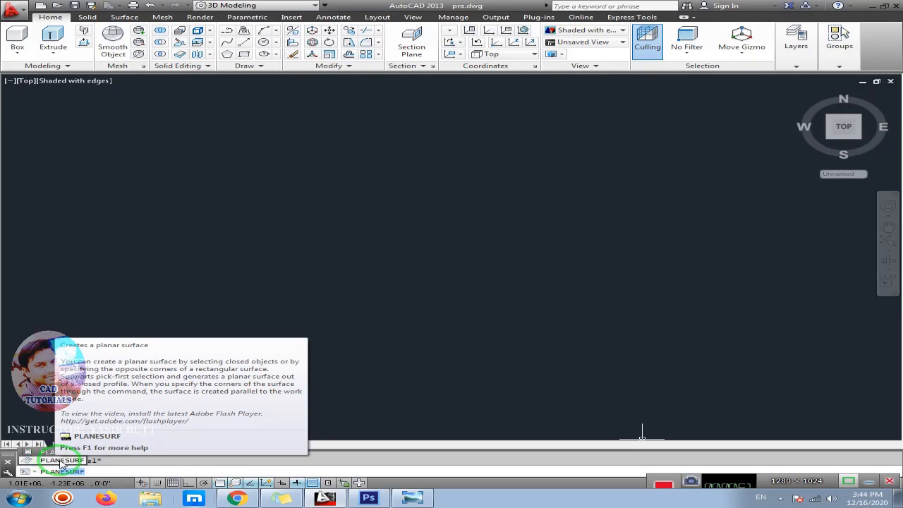
Create a large rectangular planar surface across the empty Top view with PLANESURF by specifying two opposite corners
{"action": "left_click", "coordinate": [61, 462]}
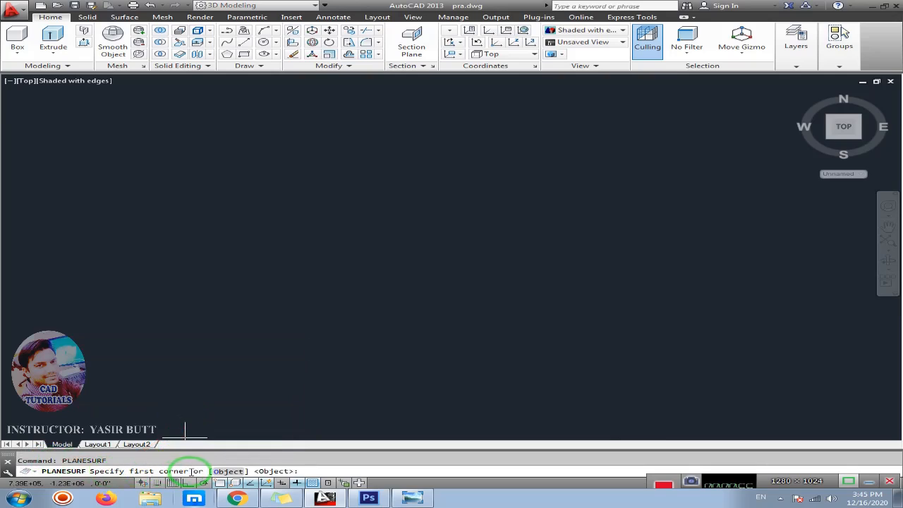
{"action": "left_click", "coordinate": [119, 126]}
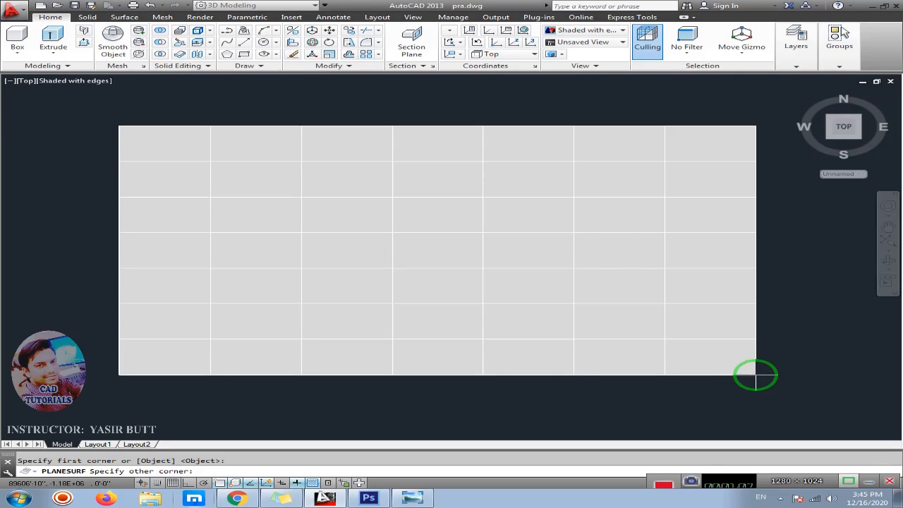
{"action": "left_click", "coordinate": [755, 375]}
{"action": "middle_click_drag", "start_coordinate": [621, 309], "coordinate": [603, 308]}
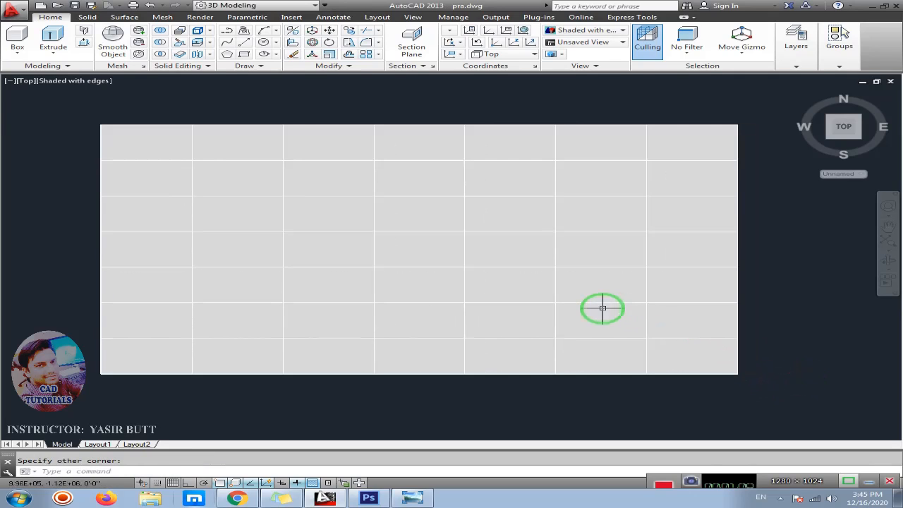
{"action": "middle_click_drag", "start_coordinate": [391, 226], "coordinate": [375, 223]}
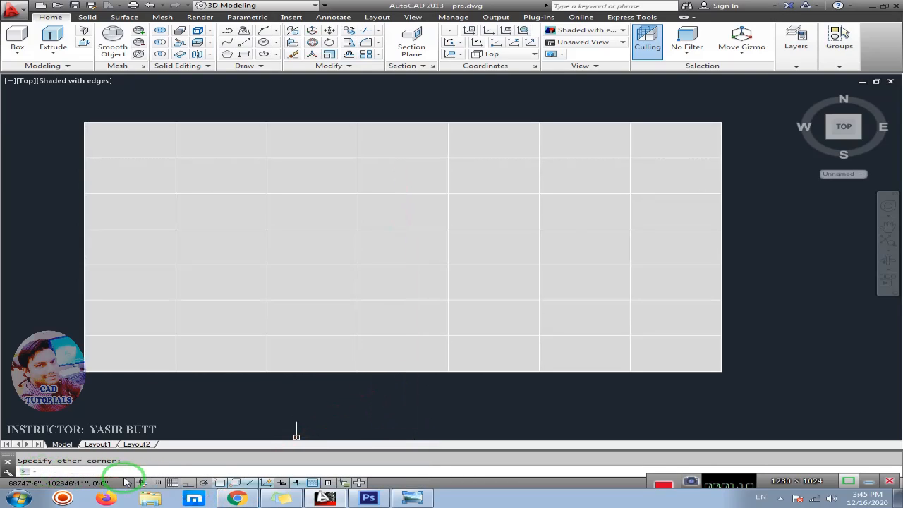
Place a camera just below the surface's lower edge, aim it at the upper edge directly opposite, and exit the camera options
{"action": "type", "text": "CAM"}
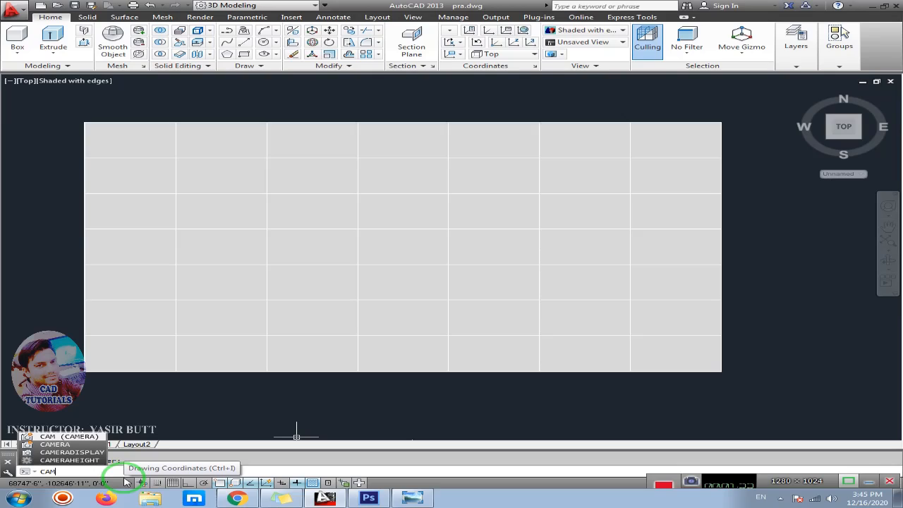
{"action": "key", "text": "Return"}
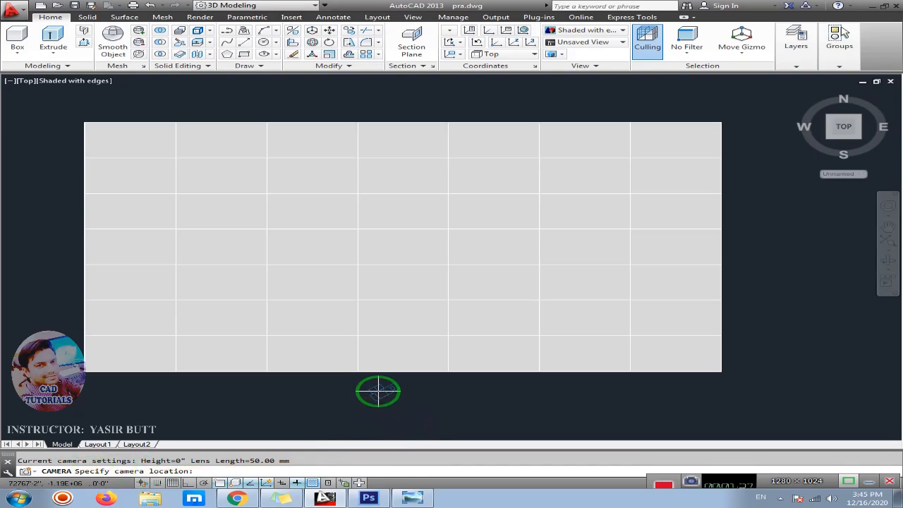
{"action": "left_click", "coordinate": [379, 393]}
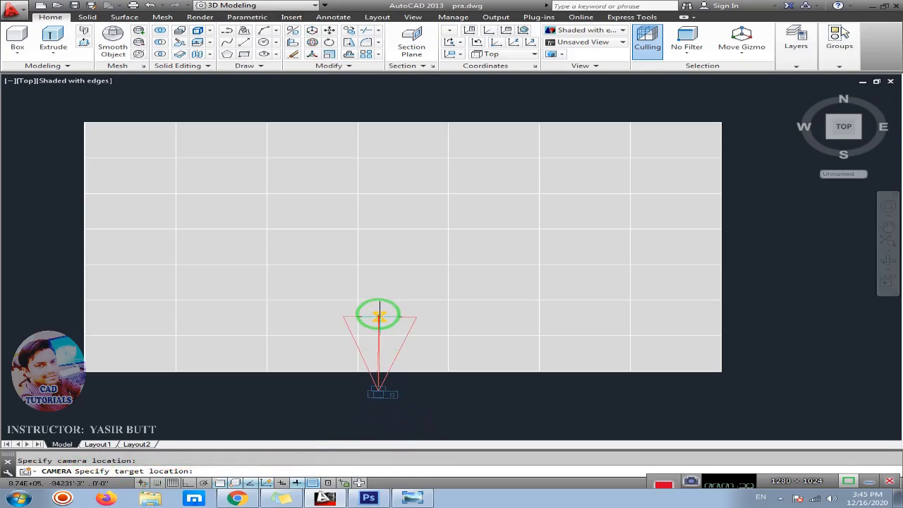
{"action": "left_click", "coordinate": [381, 121]}
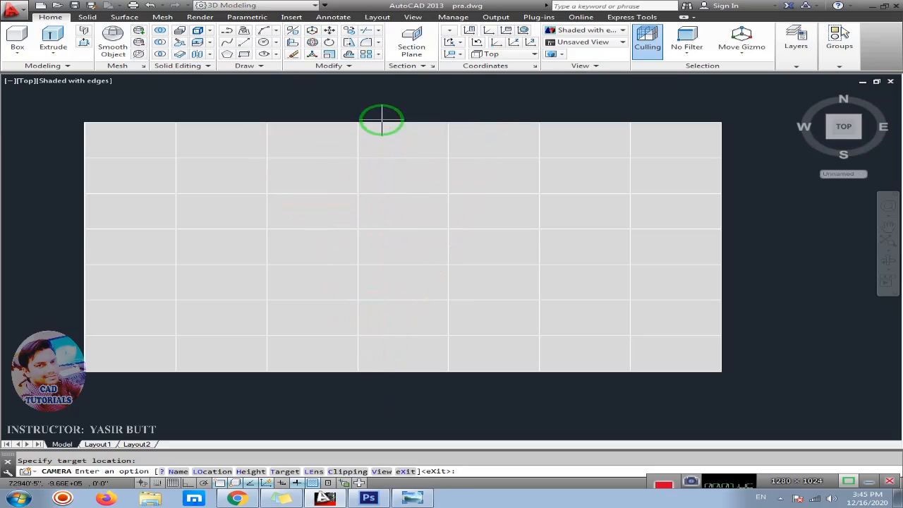
{"action": "left_click", "coordinate": [408, 472]}
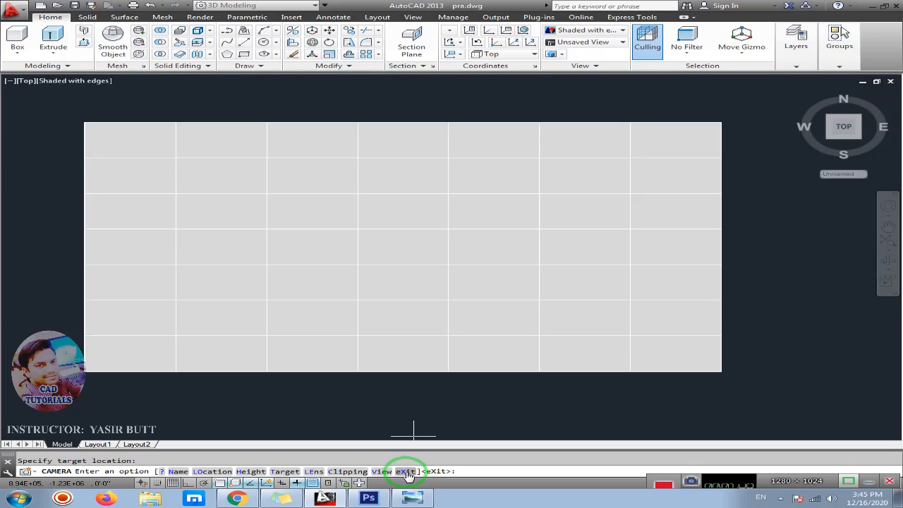
{"action": "left_click", "coordinate": [492, 416]}
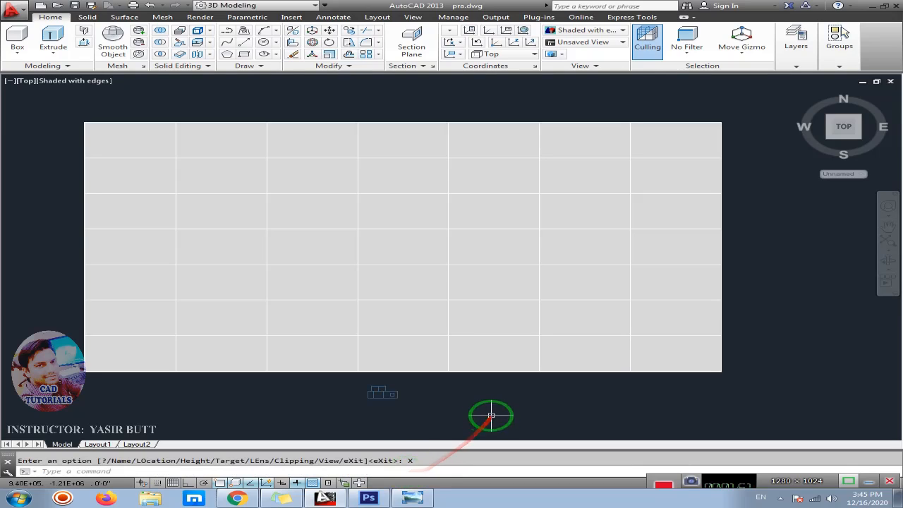
{"action": "left_click", "coordinate": [365, 399]}
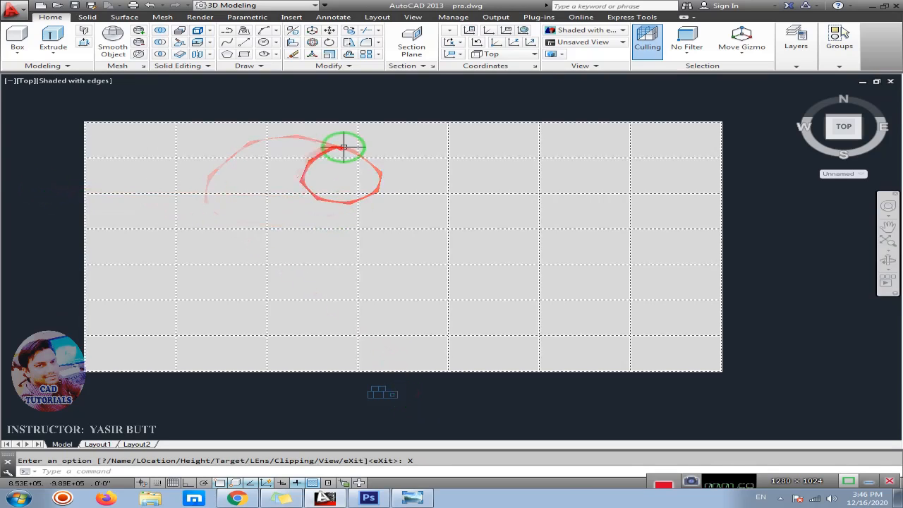
Switch the viewport to the Left view so the surface is edge-on with the camera beside it
{"action": "left_click", "coordinate": [28, 84]}
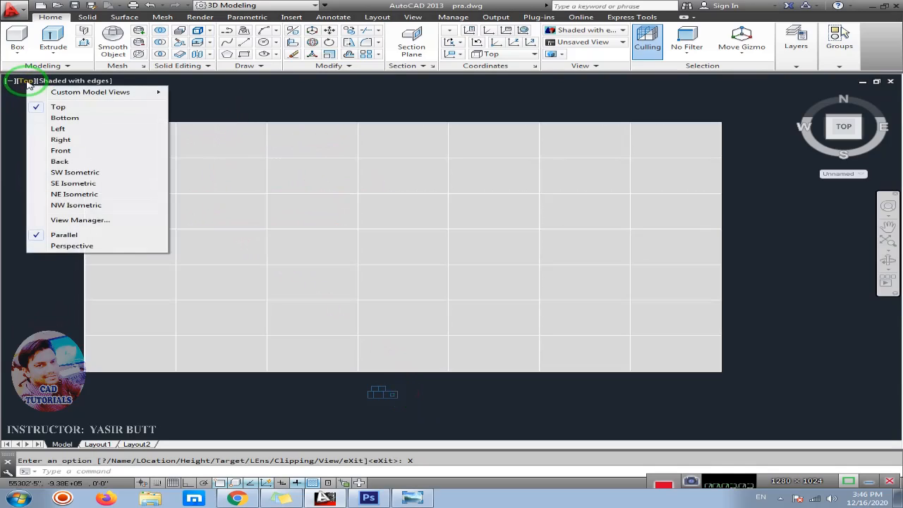
{"action": "left_click", "coordinate": [77, 130]}
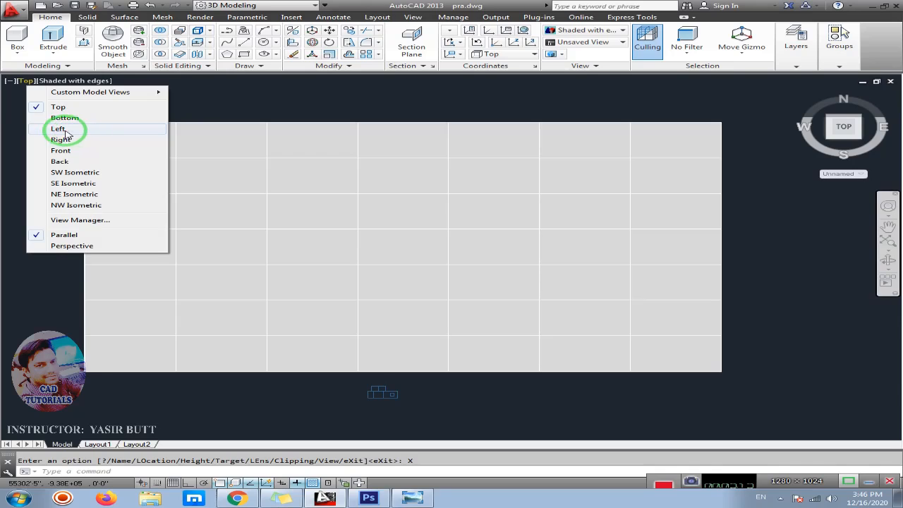
{"action": "left_click", "coordinate": [76, 130]}
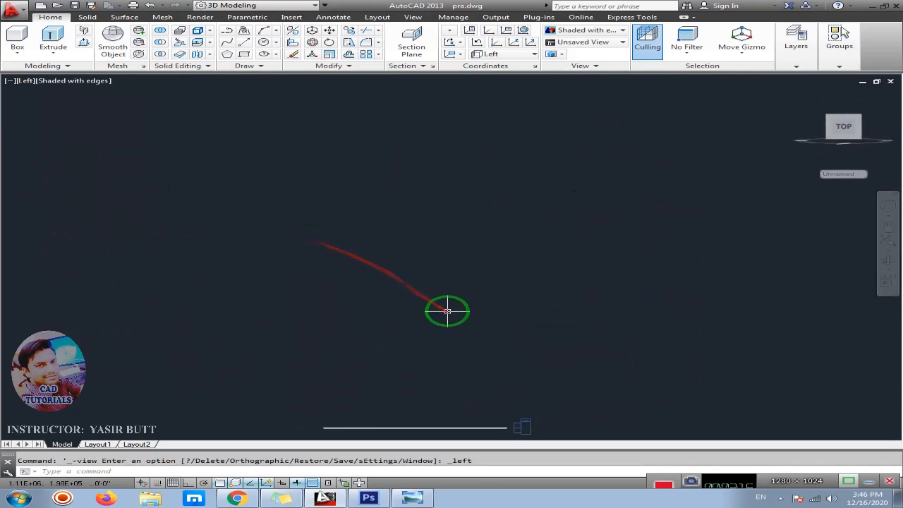
{"action": "middle_click_drag", "start_coordinate": [447, 306], "coordinate": [373, 119]}
{"action": "scroll", "coordinate": [436, 261], "scroll_direction": "up", "scroll_amount": 3}
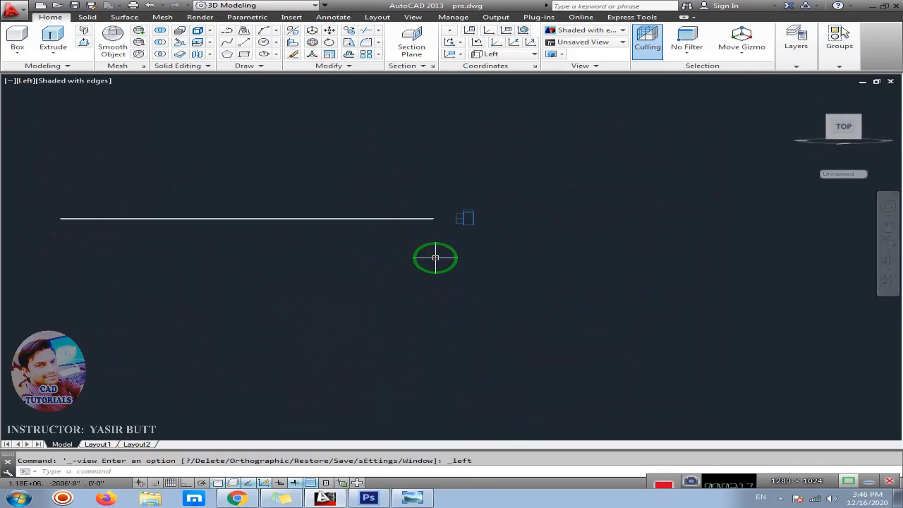
{"action": "middle_click_drag", "start_coordinate": [388, 256], "coordinate": [472, 268]}
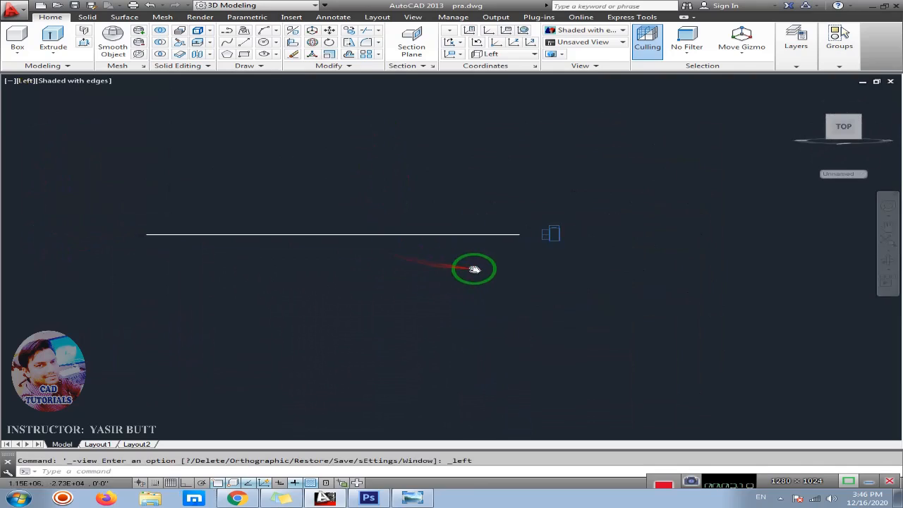
Raise the camera location about 717 feet straight above the surface plane, leaving its target in place, and close the camera preview
{"action": "left_click", "coordinate": [553, 234]}
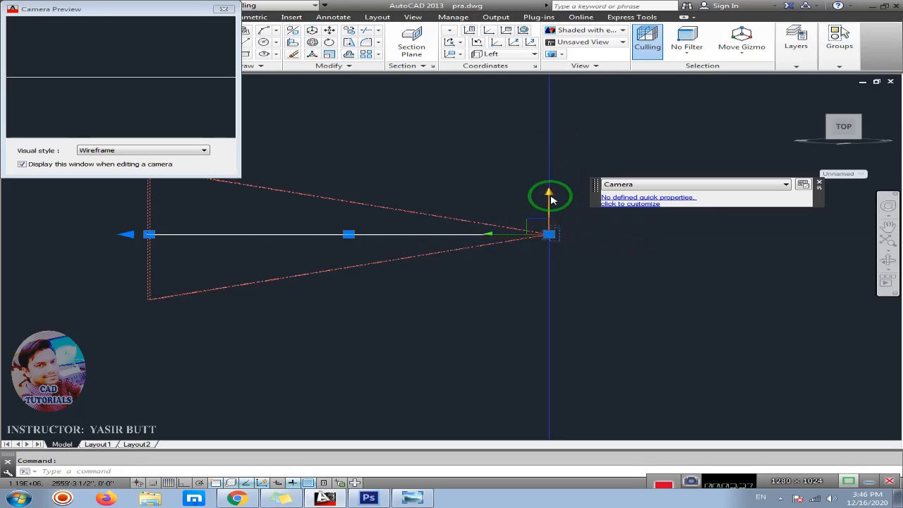
{"action": "left_click", "coordinate": [549, 235]}
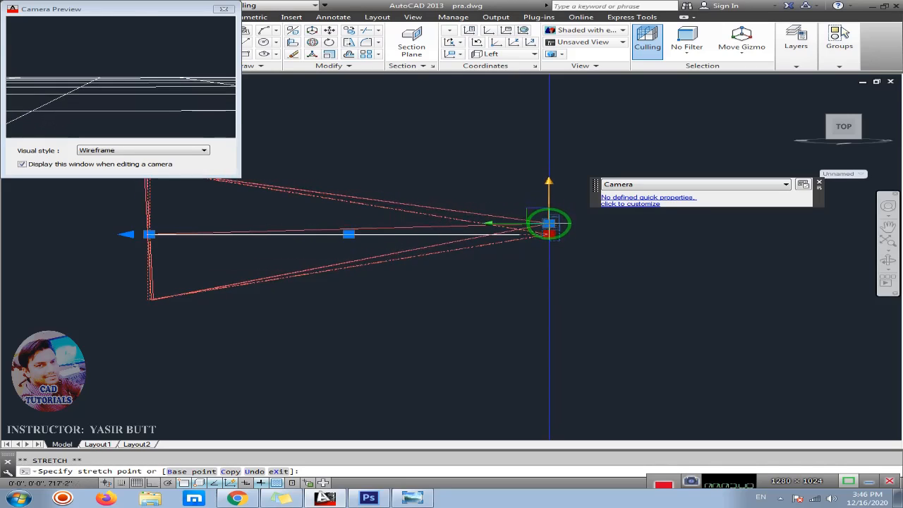
{"action": "left_click", "coordinate": [549, 224]}
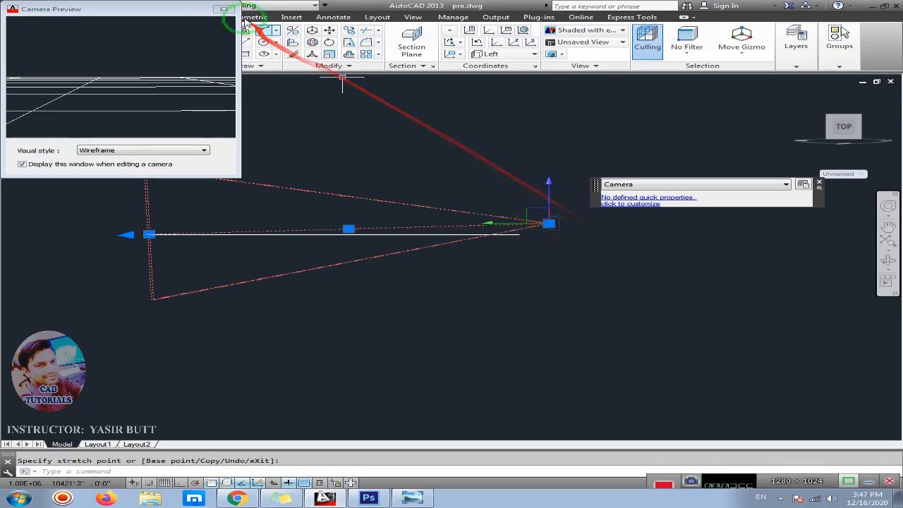
{"action": "left_click", "coordinate": [225, 10]}
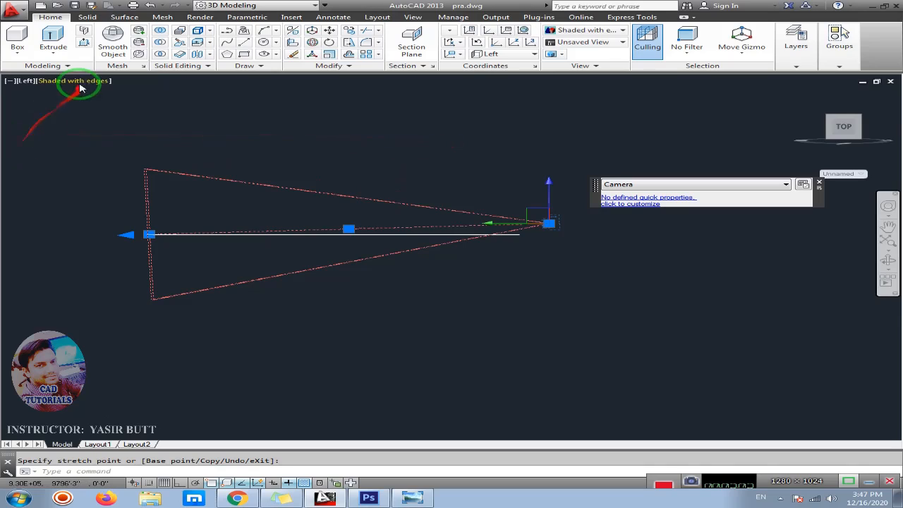
Switch the viewport to the custom model view Camera1
{"action": "left_click", "coordinate": [27, 83]}
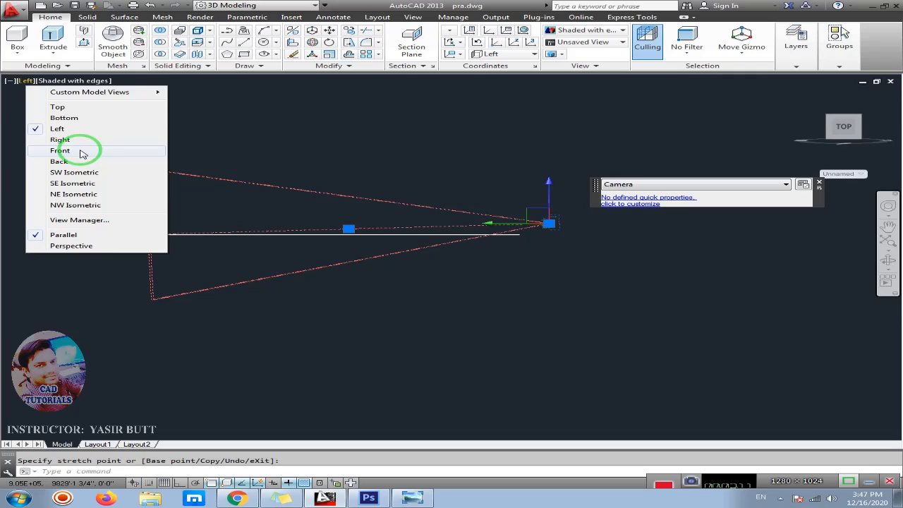
{"action": "mouse_move", "coordinate": [109, 97]}
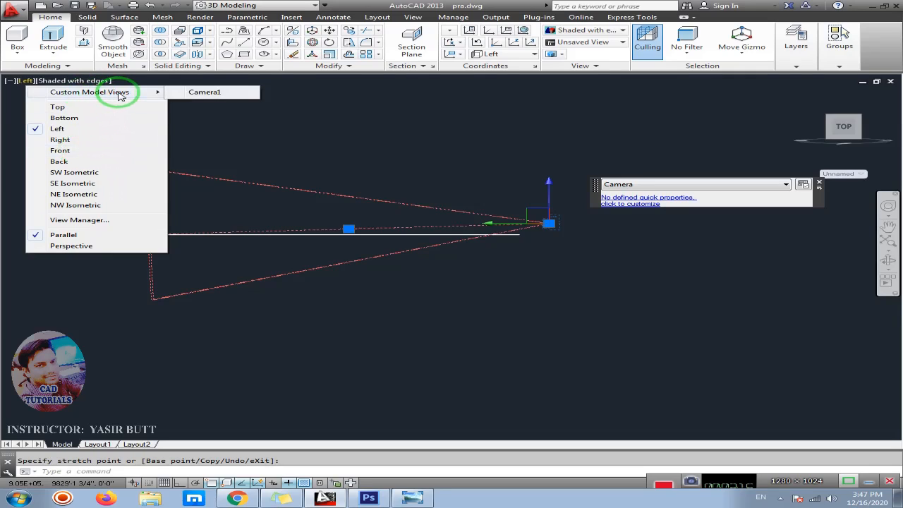
{"action": "left_click", "coordinate": [203, 94]}
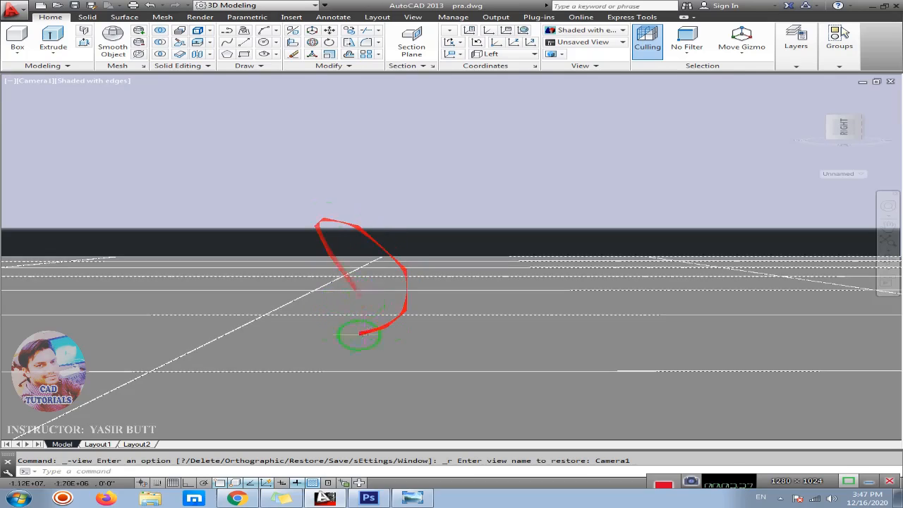
{"action": "mouse_move", "coordinate": [366, 322]}
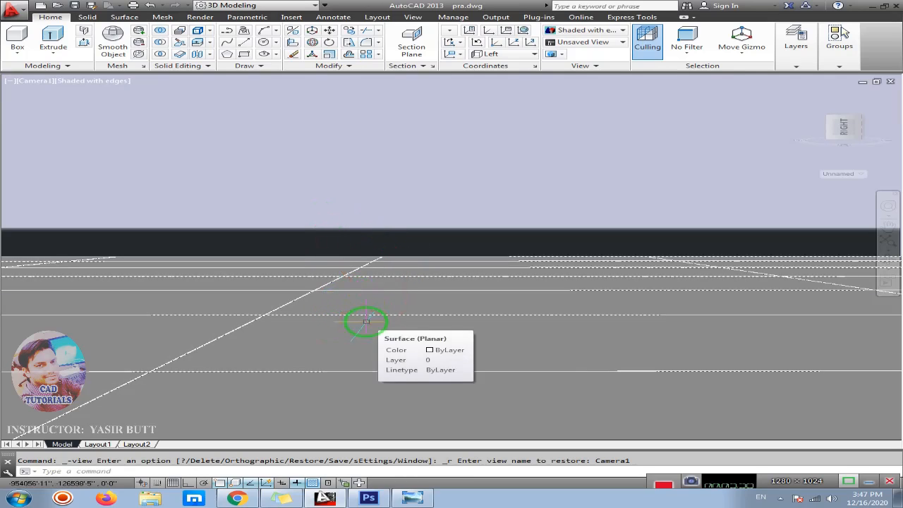
Keep the 3D Modeling workspace and open the Materials Browser from the render tools
{"action": "left_click", "coordinate": [259, 7]}
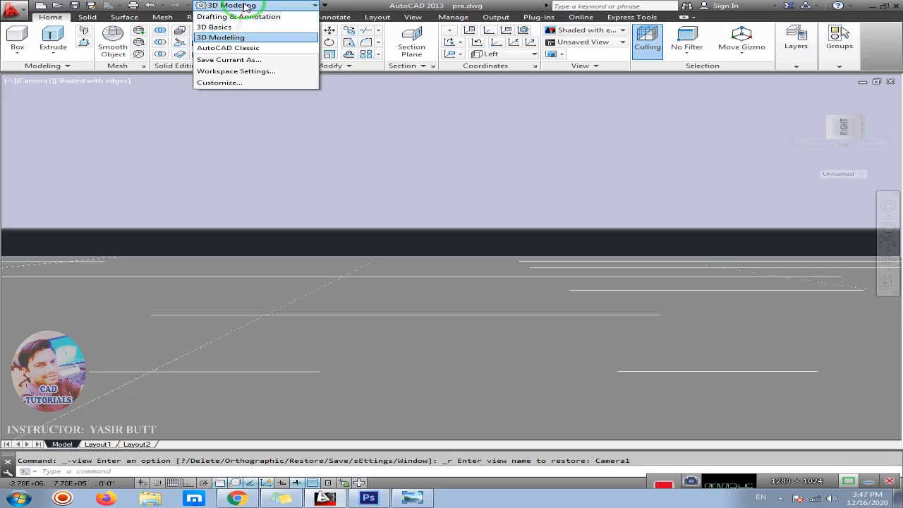
{"action": "left_click", "coordinate": [235, 37]}
{"action": "left_click", "coordinate": [200, 18]}
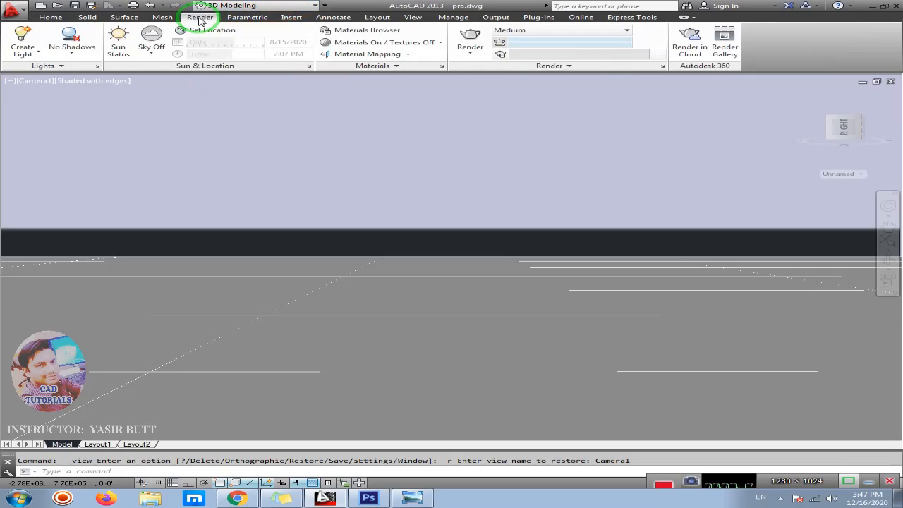
{"action": "left_click", "coordinate": [364, 31]}
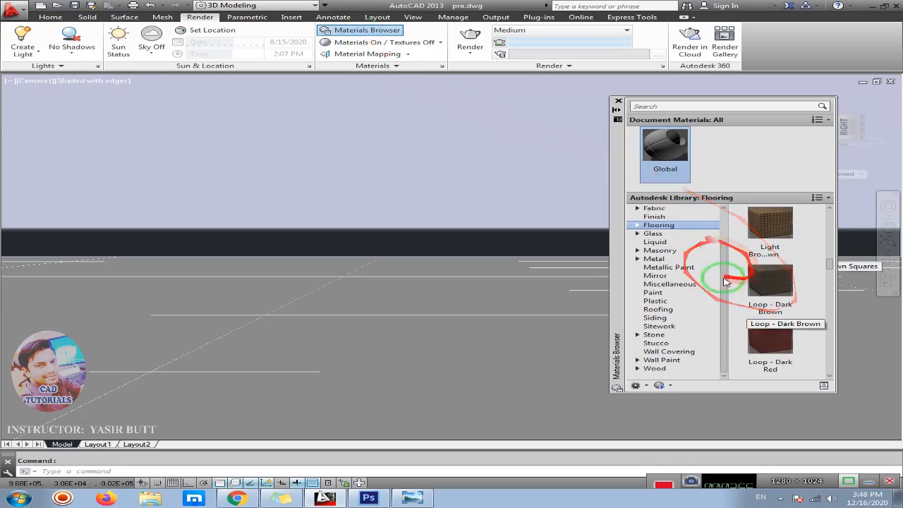
Duplicate the Global document material and name the copy grass
{"action": "left_click", "coordinate": [668, 163]}
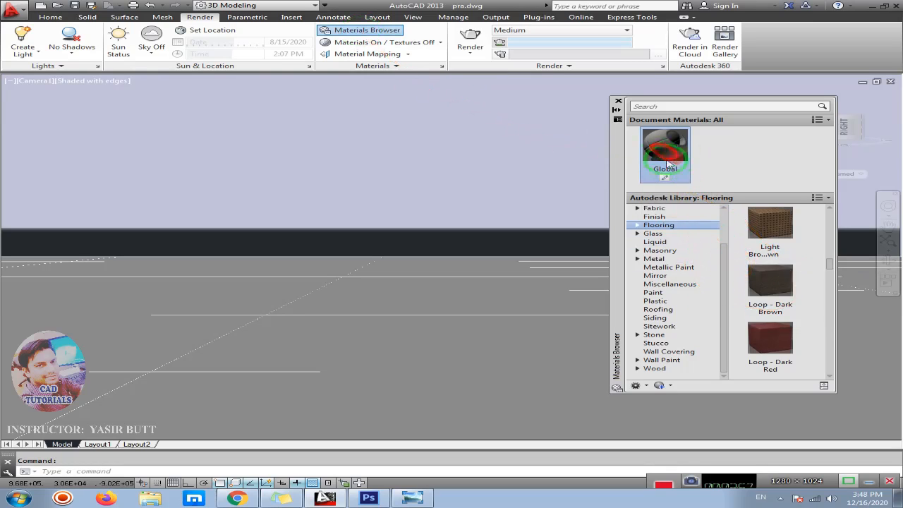
{"action": "left_click", "coordinate": [666, 176]}
{"action": "right_click", "coordinate": [667, 146]}
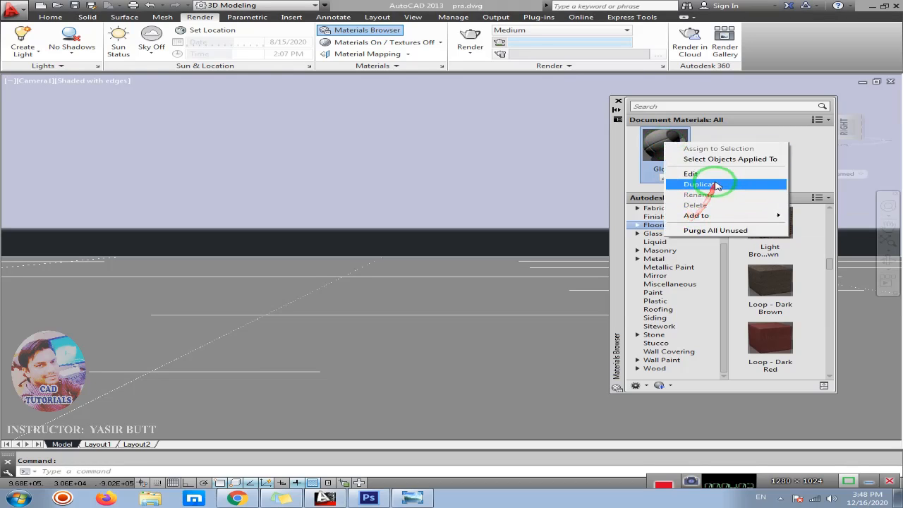
{"action": "left_click", "coordinate": [709, 185]}
{"action": "left_click", "coordinate": [745, 164]}
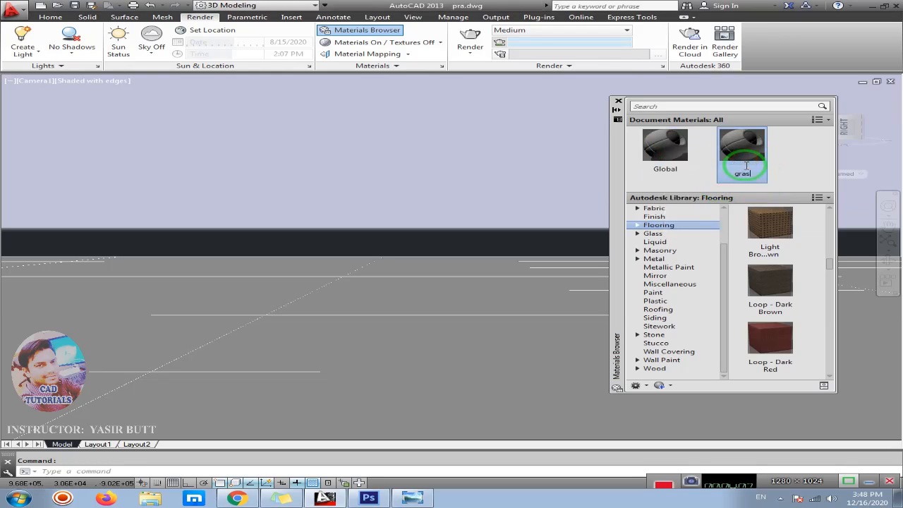
{"action": "left_click", "coordinate": [793, 165]}
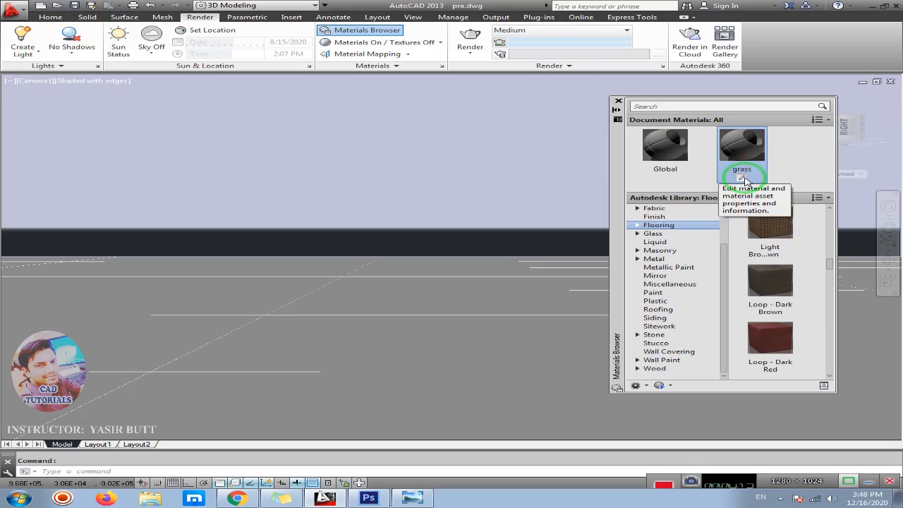
Open the grass material for editing and browse the Desktop grass textures for its image
{"action": "left_click", "coordinate": [745, 179]}
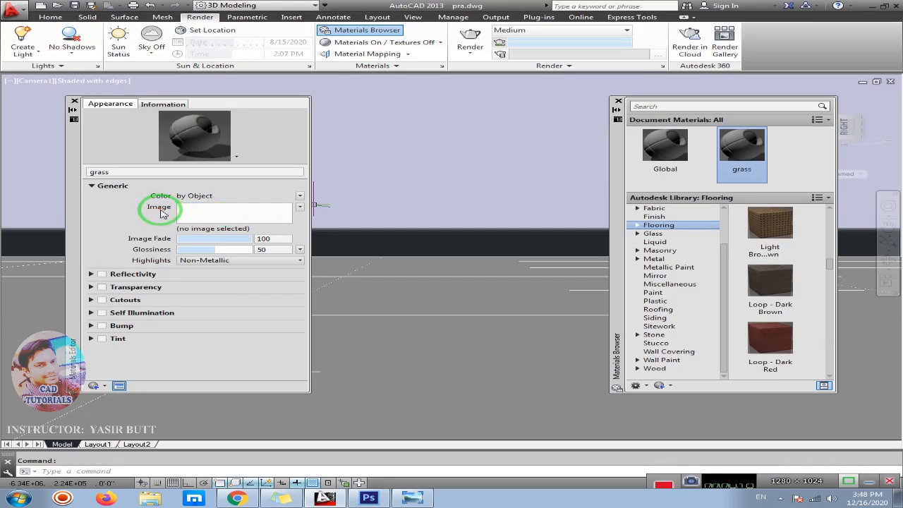
{"action": "left_click", "coordinate": [227, 217]}
{"action": "left_click_drag", "start_coordinate": [384, 126], "coordinate": [348, 105]}
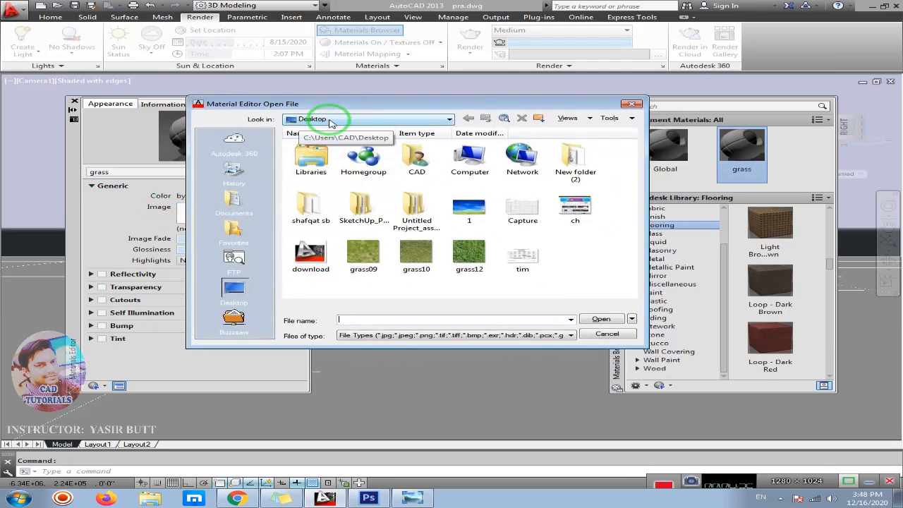
{"action": "left_click", "coordinate": [470, 254]}
{"action": "left_click", "coordinate": [363, 261]}
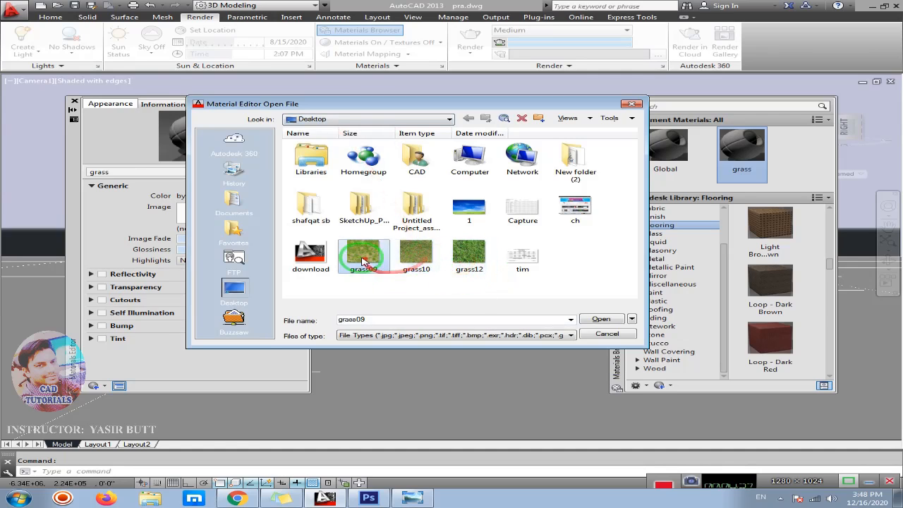
{"action": "left_click", "coordinate": [469, 257]}
{"action": "left_click", "coordinate": [360, 256]}
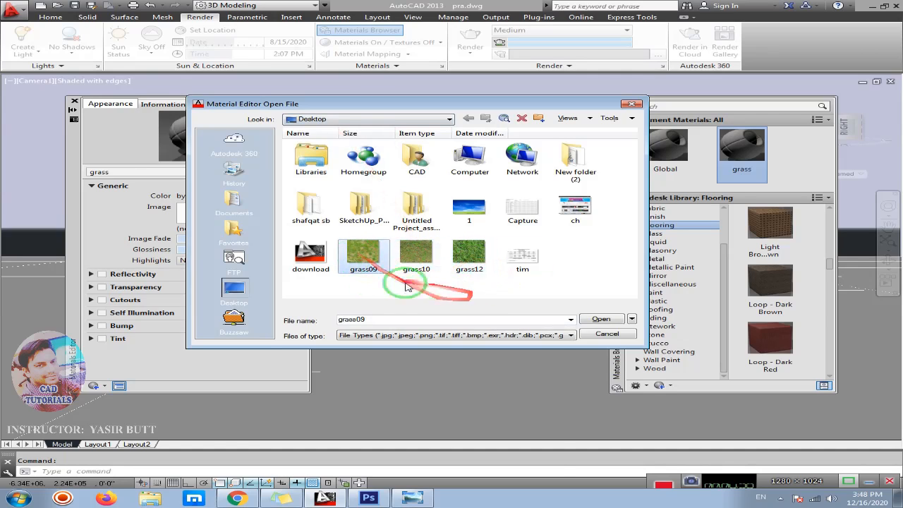
Preview the grass09 and grass10 images at full size, closing the viewer after each one
{"action": "right_click", "coordinate": [363, 256]}
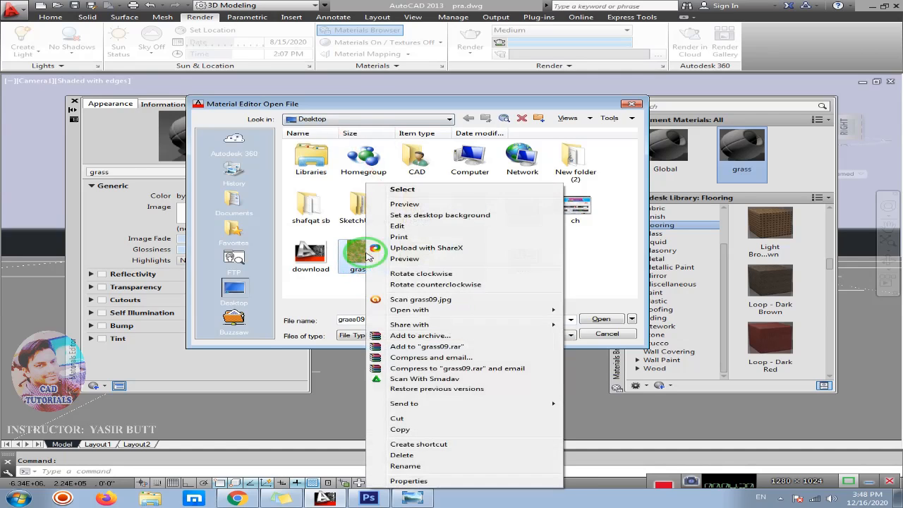
{"action": "left_click", "coordinate": [413, 205]}
{"action": "left_click", "coordinate": [891, 6]}
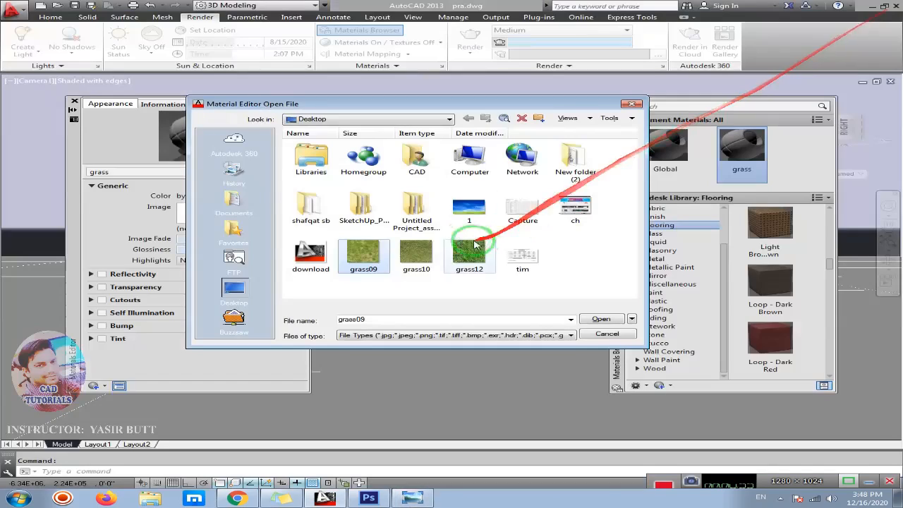
{"action": "right_click", "coordinate": [409, 254]}
{"action": "left_click", "coordinate": [459, 202]}
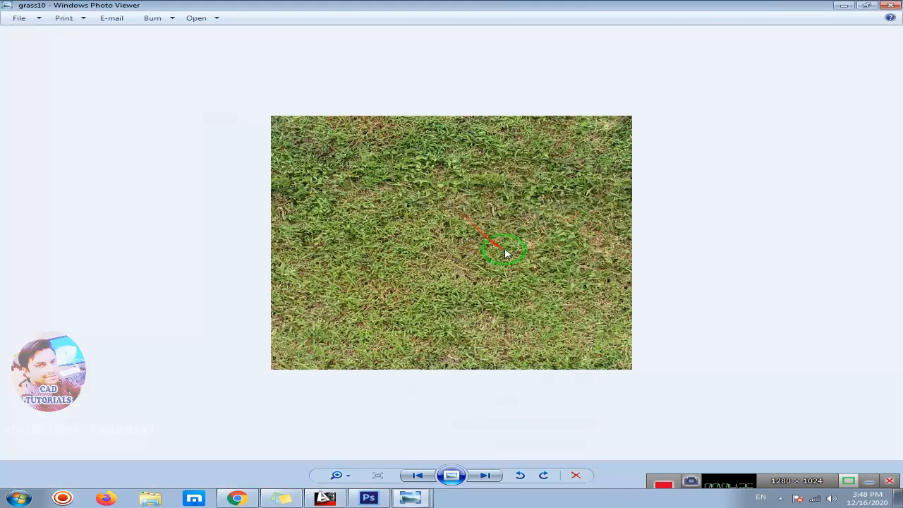
{"action": "left_click", "coordinate": [890, 6]}
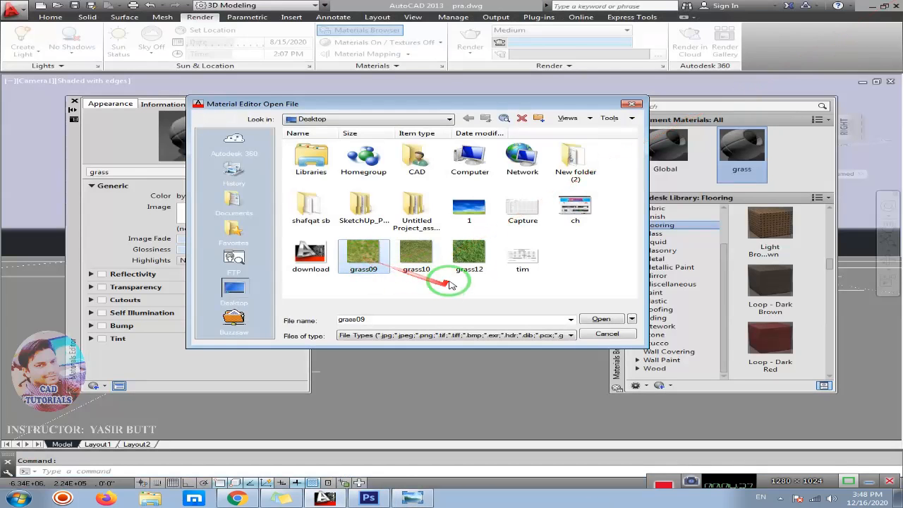
Assign the grass10 image file to the grass material
{"action": "left_click", "coordinate": [417, 264]}
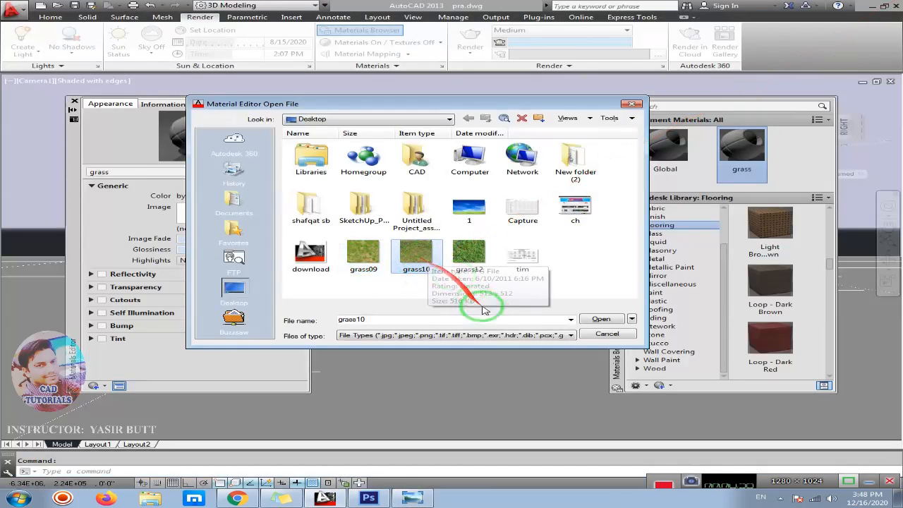
{"action": "left_click", "coordinate": [598, 320]}
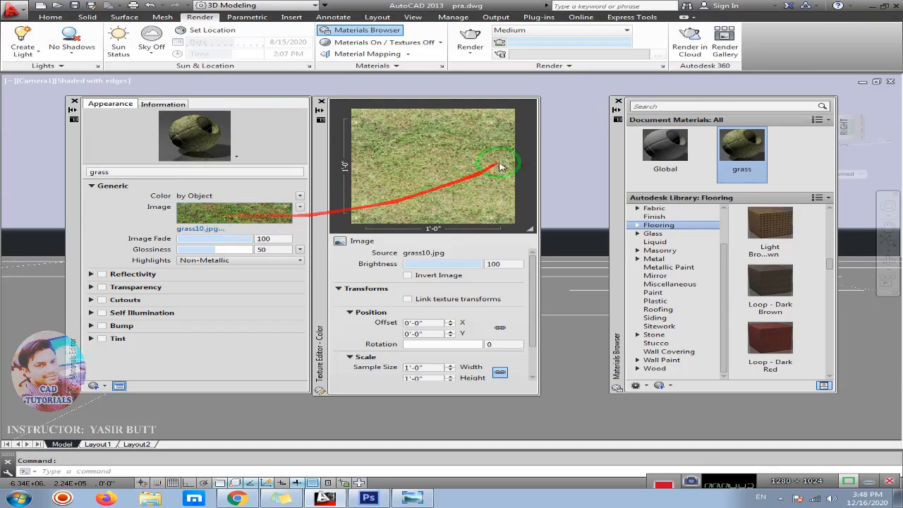
{"action": "left_click", "coordinate": [427, 153]}
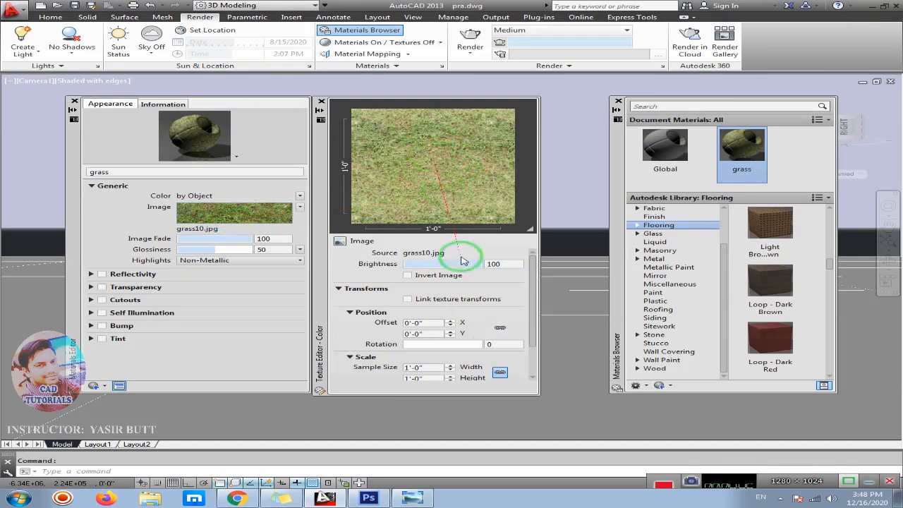
Check the grass texture's scale and repeat settings, and close the texture and material editors
{"action": "left_click_drag", "start_coordinate": [532, 275], "coordinate": [530, 318]}
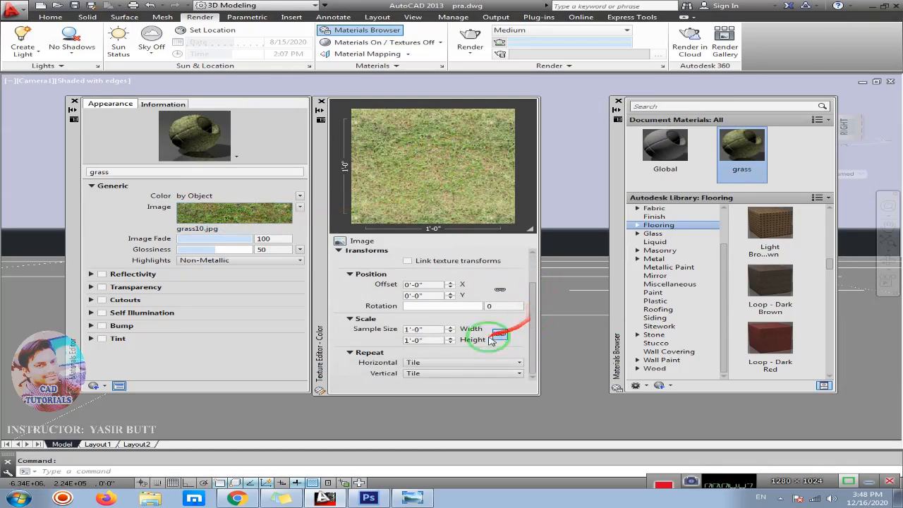
{"action": "left_click", "coordinate": [435, 330]}
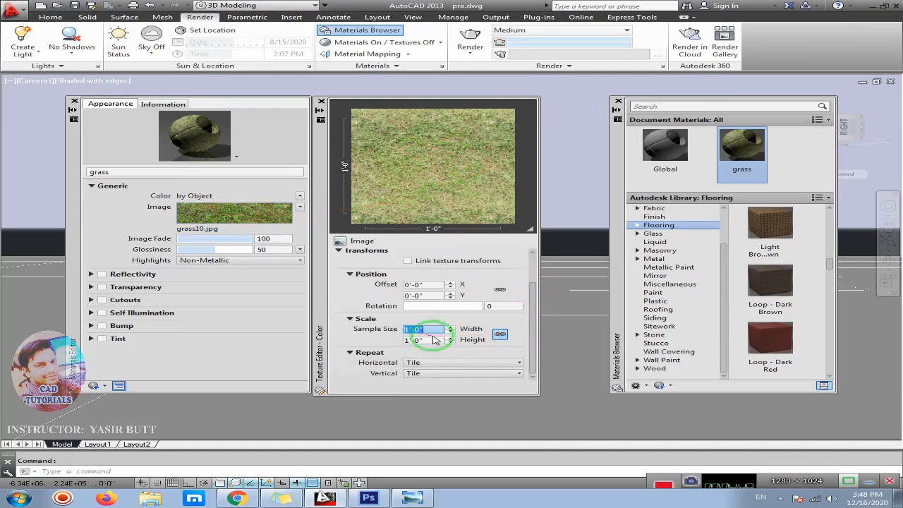
{"action": "left_click", "coordinate": [578, 326]}
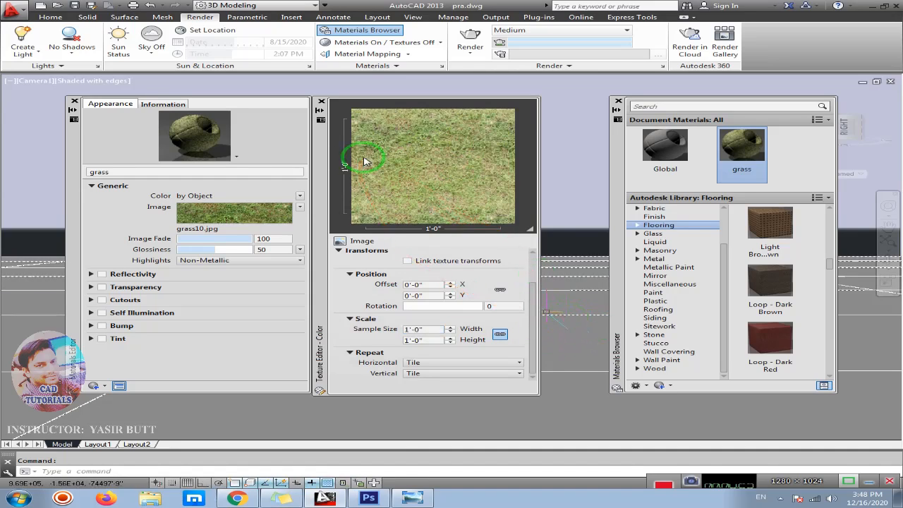
{"action": "left_click", "coordinate": [321, 101]}
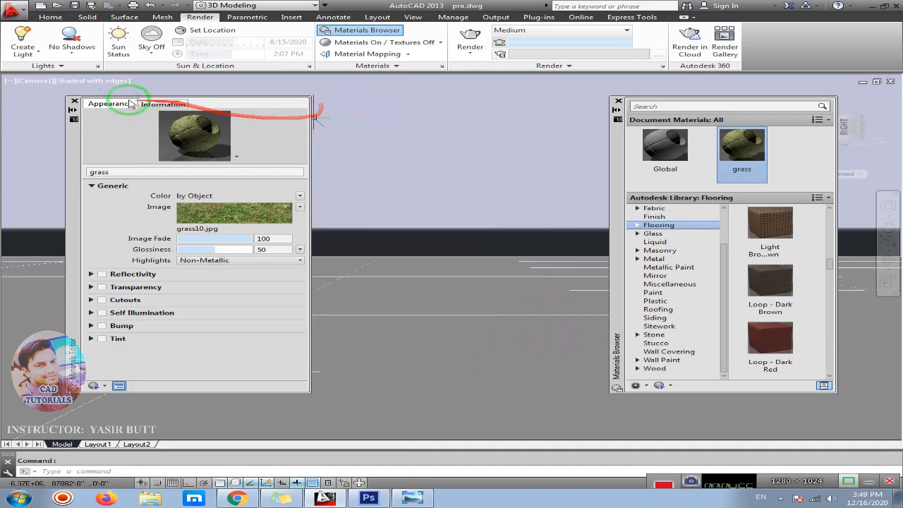
{"action": "left_click", "coordinate": [74, 102]}
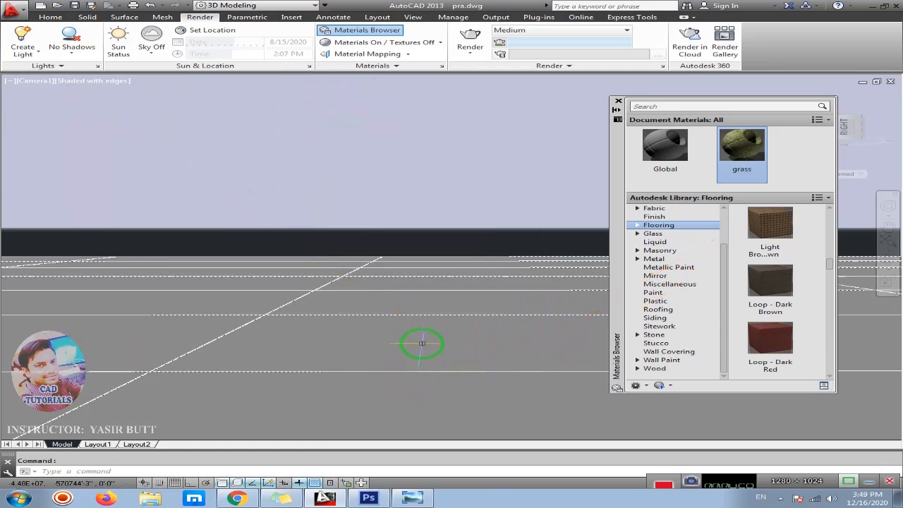
Assign the grass material to the planar ground surface and display the viewport in the Realistic visual style
{"action": "left_click", "coordinate": [422, 343]}
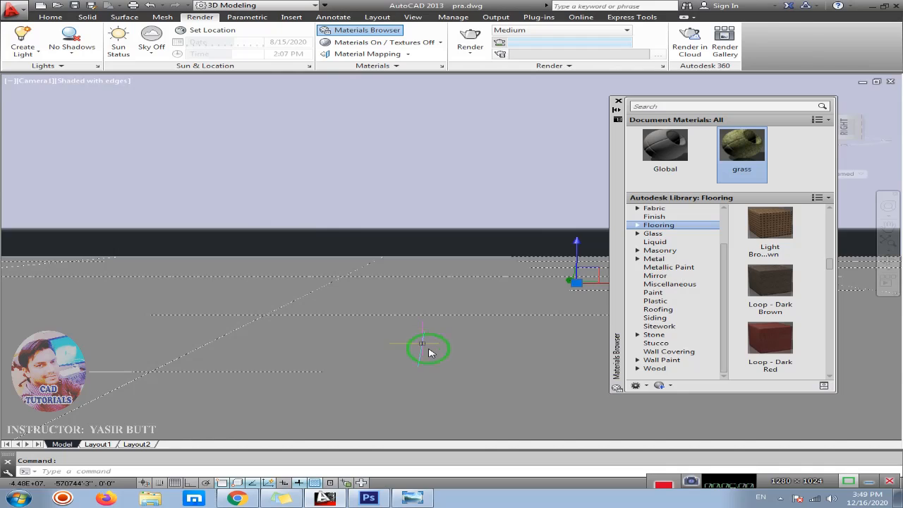
{"action": "right_click", "coordinate": [729, 149]}
{"action": "left_click", "coordinate": [772, 152]}
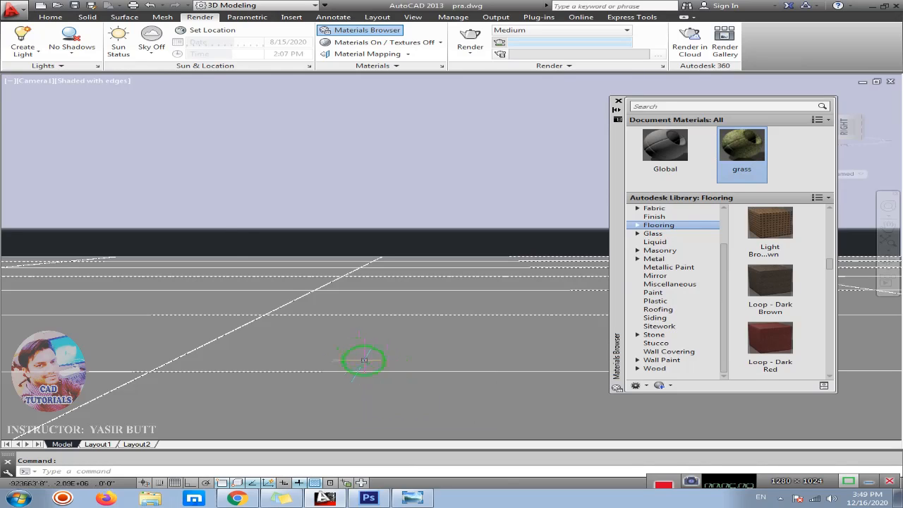
{"action": "left_click", "coordinate": [97, 84]}
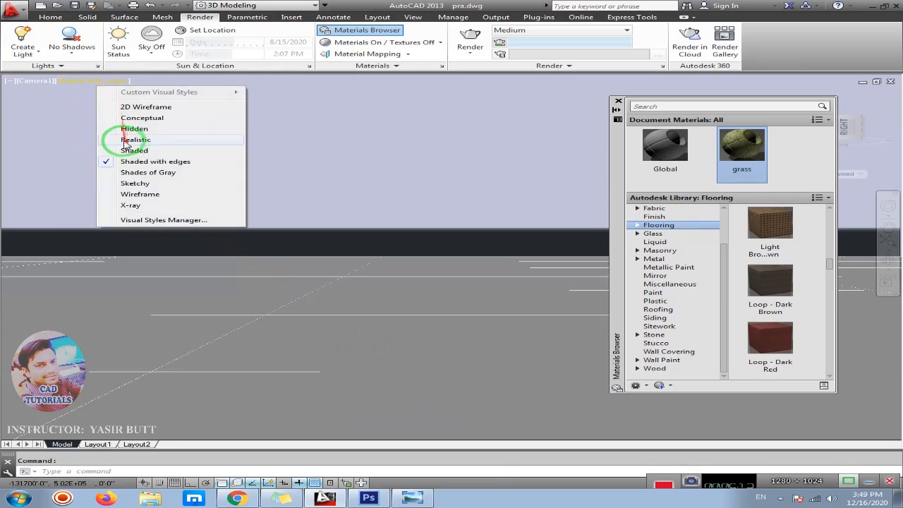
{"action": "left_click", "coordinate": [147, 142]}
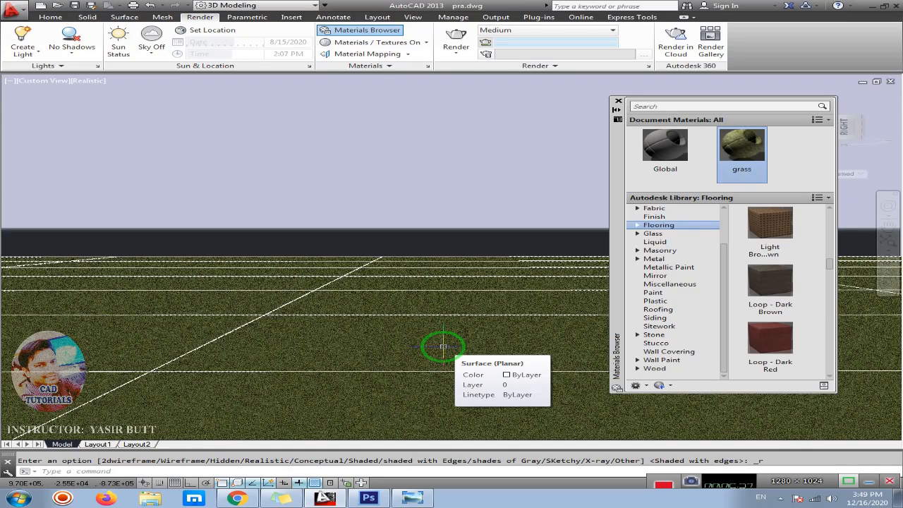
{"action": "key", "text": "alt"}
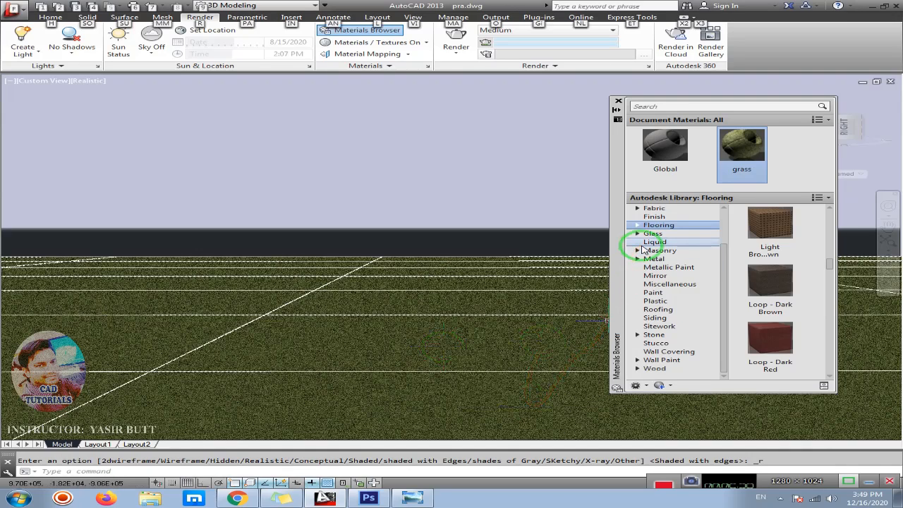
Reopen the grass material's image texture settings and try linked sample sizes of 500' and 800'
{"action": "double_click", "coordinate": [740, 154]}
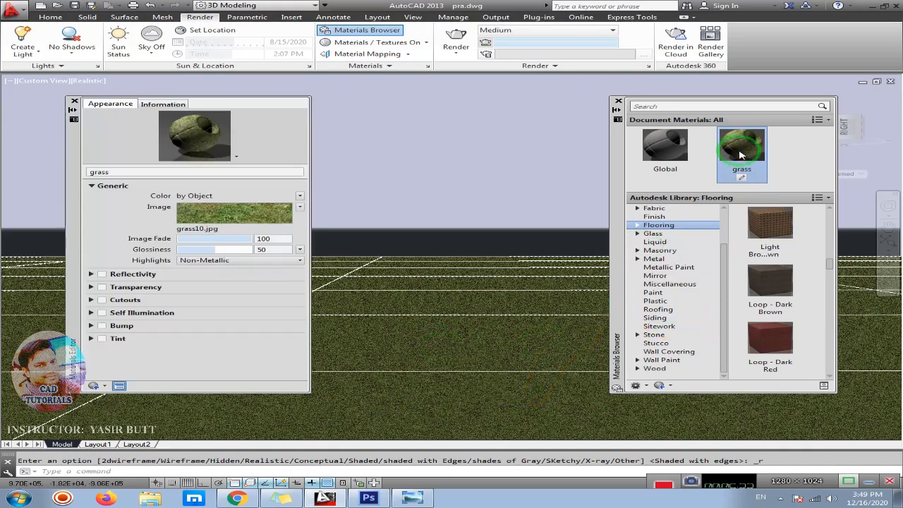
{"action": "left_click", "coordinate": [247, 215]}
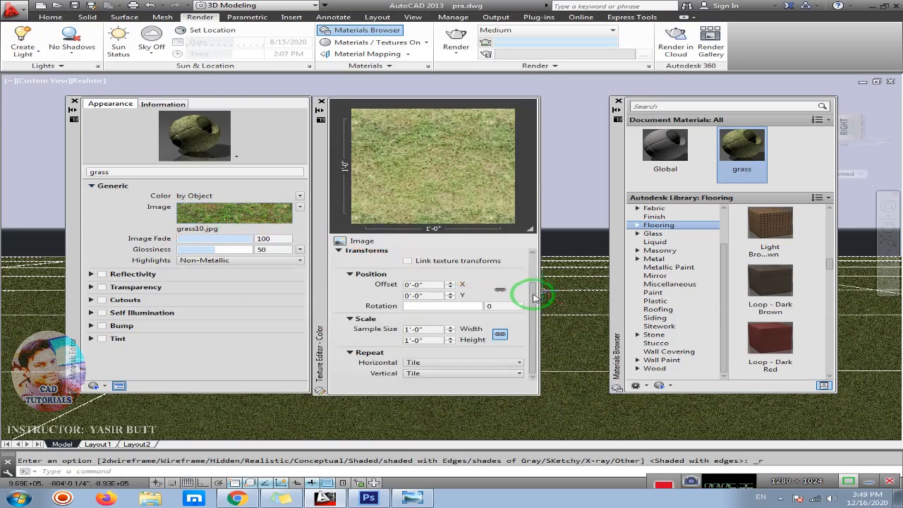
{"action": "double_click", "coordinate": [424, 329]}
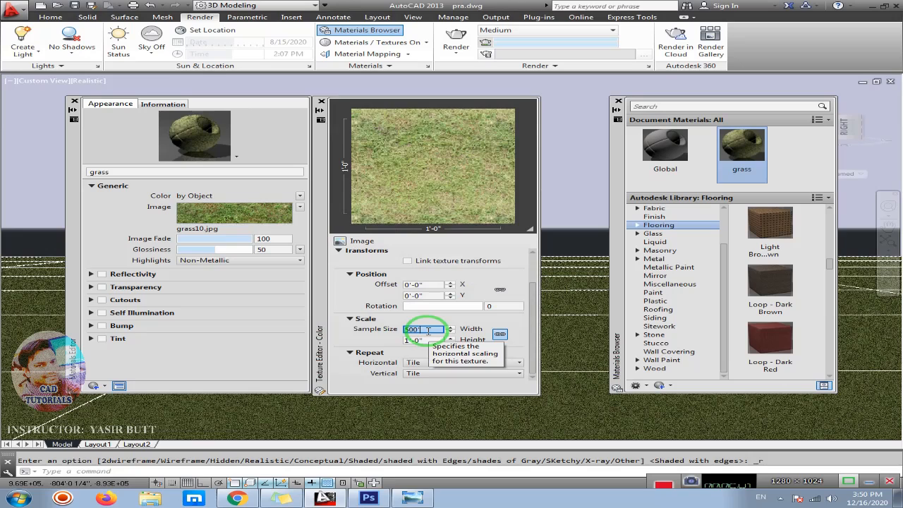
{"action": "type", "text": "500'"}
{"action": "key", "text": "Return"}
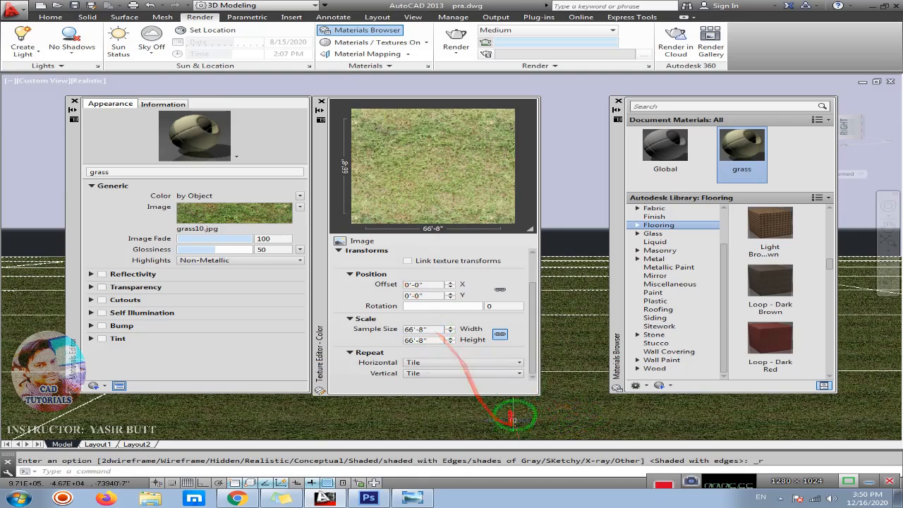
{"action": "key", "text": "Return"}
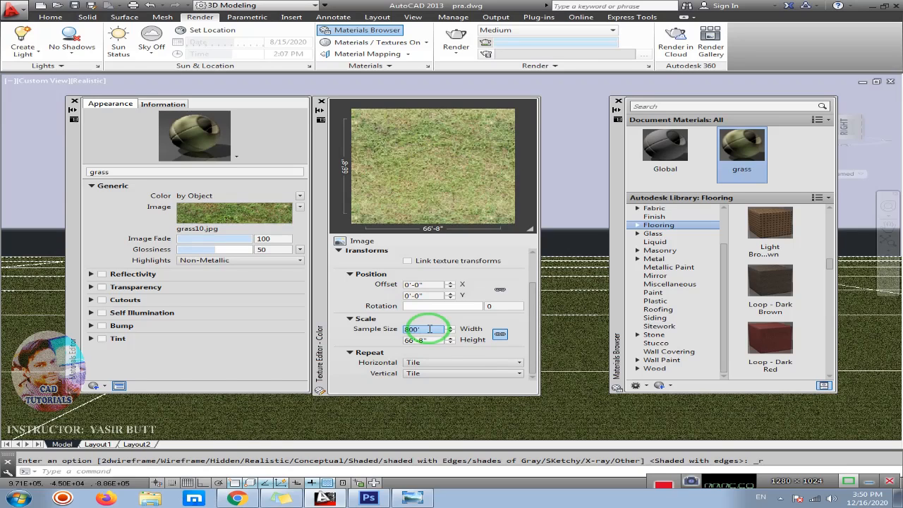
{"action": "key", "text": "Return"}
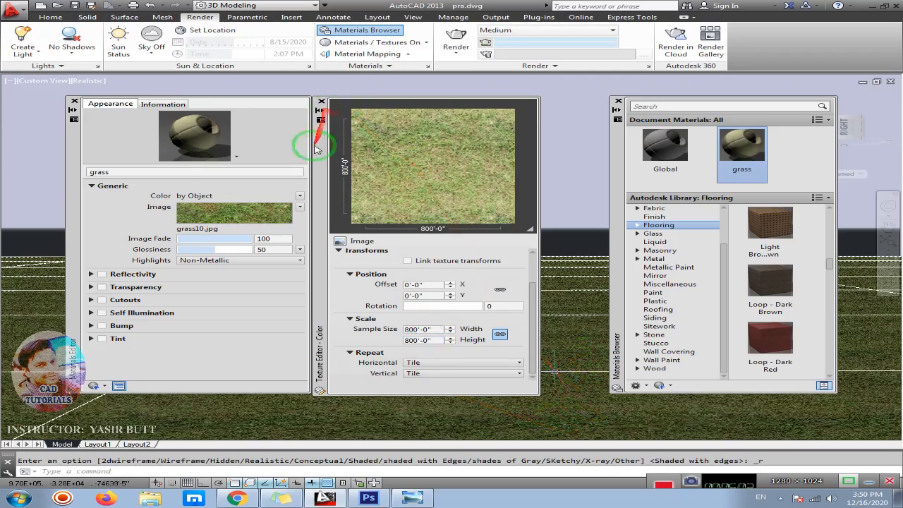
Move the texture editor clear of the material editor and set the grass texture's linked sample size to 1000'
{"action": "left_click_drag", "start_coordinate": [310, 151], "coordinate": [387, 152]}
{"action": "left_click", "coordinate": [498, 309]}
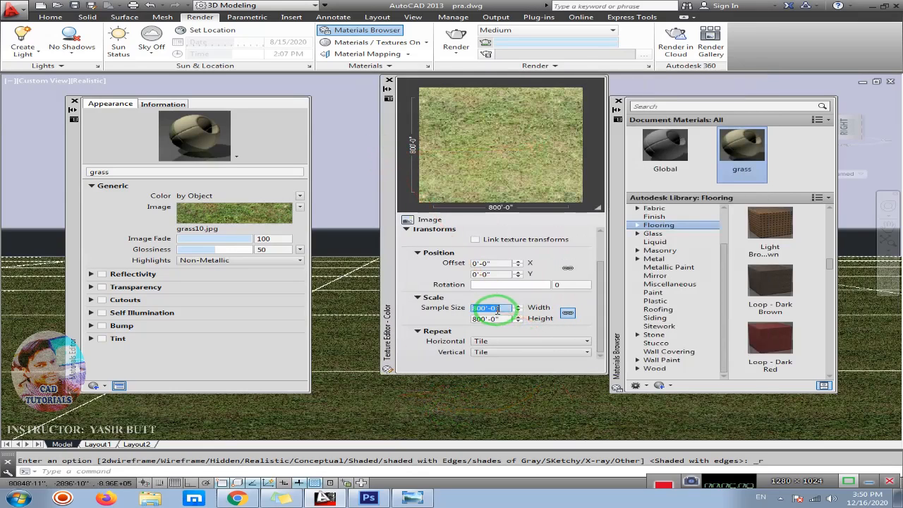
{"action": "type", "text": "1,"}
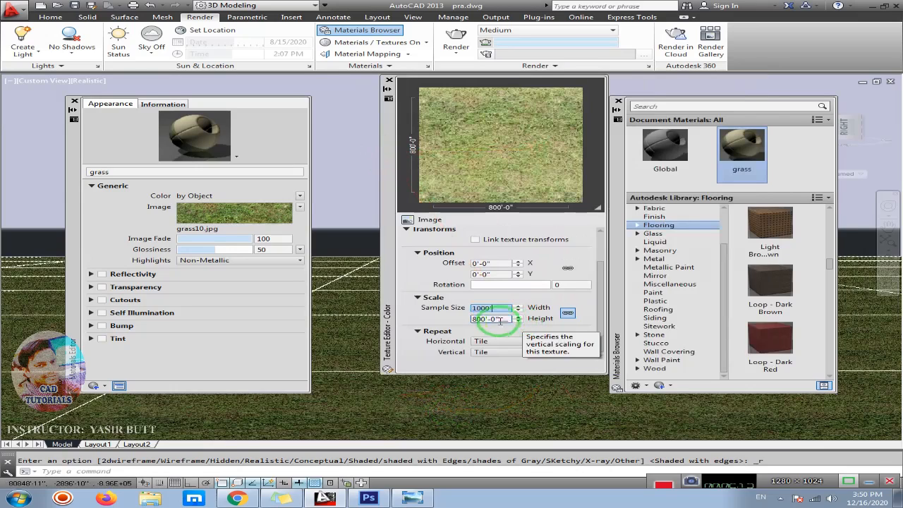
{"action": "type", "text": "000"}
{"action": "left_click", "coordinate": [500, 320]}
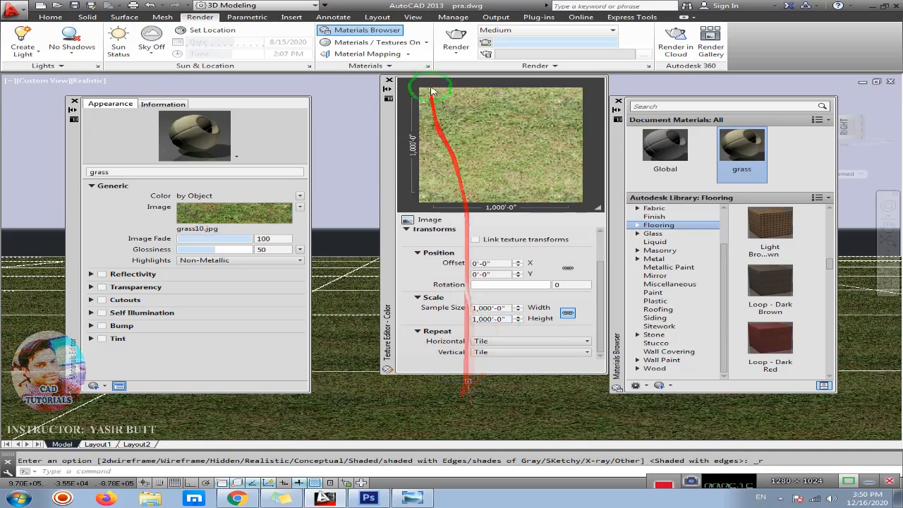
Close the texture editor, the material editor and the Materials Browser to clear the view of the ground
{"action": "left_click", "coordinate": [389, 80]}
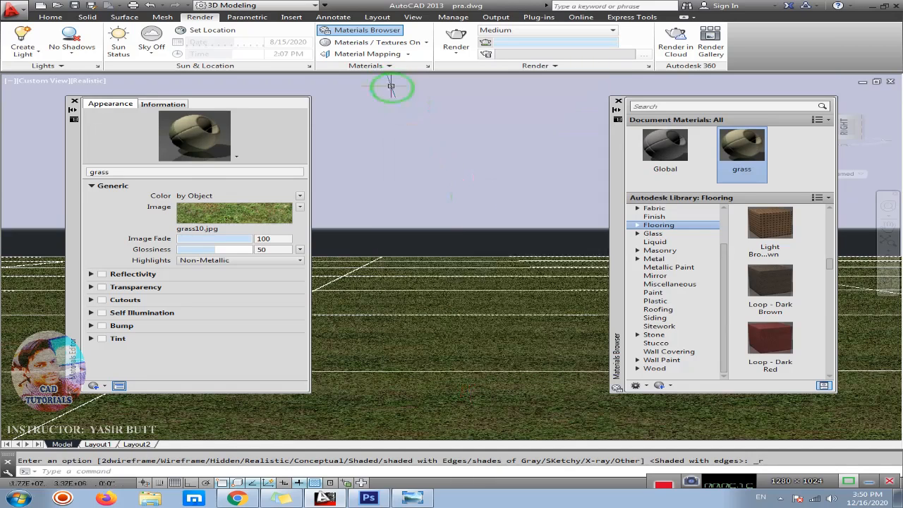
{"action": "left_click", "coordinate": [74, 101]}
{"action": "left_click", "coordinate": [618, 101]}
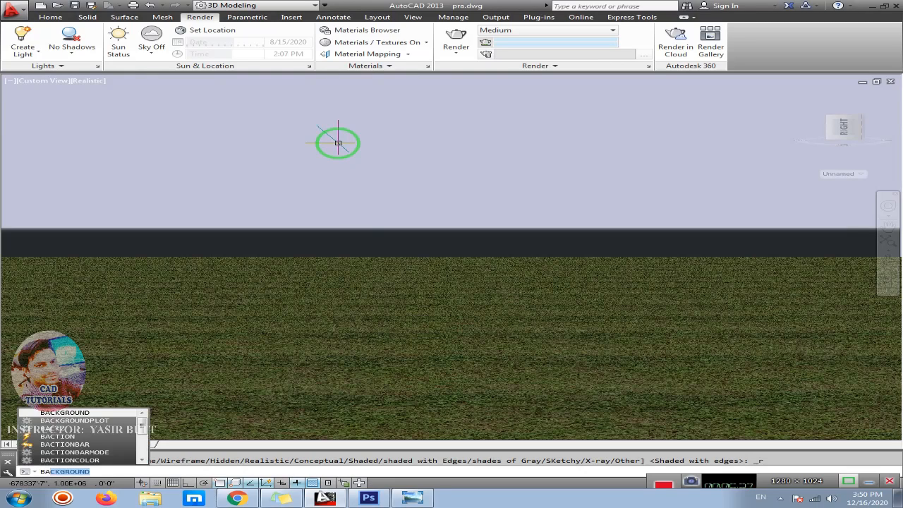
Open the background settings with the BACKGROUND command and set the background type to Image
{"action": "type", "text": "ckg"}
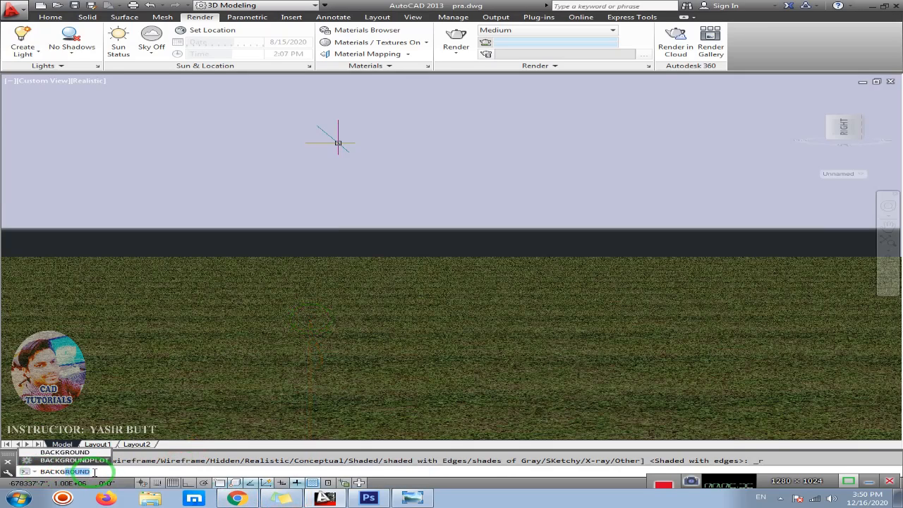
{"action": "key", "text": "Return"}
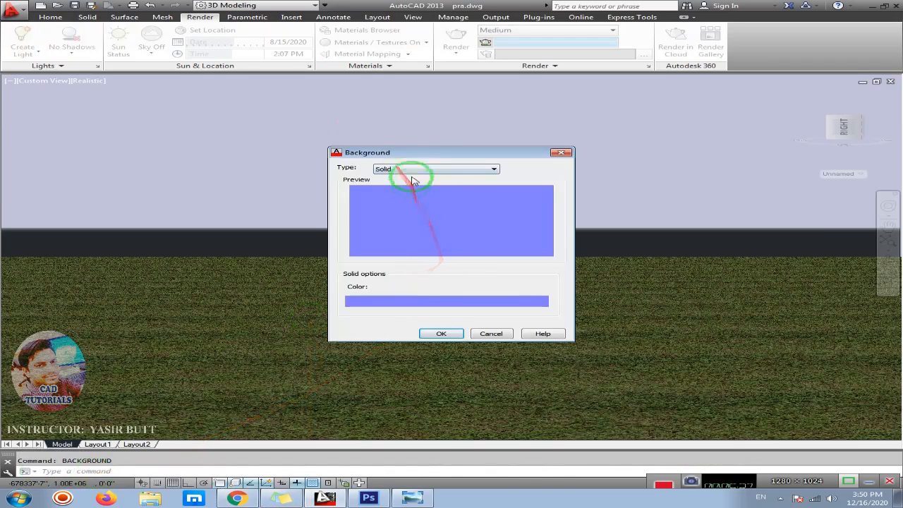
{"action": "left_click_drag", "start_coordinate": [424, 150], "coordinate": [425, 144]}
{"action": "left_click", "coordinate": [424, 158]}
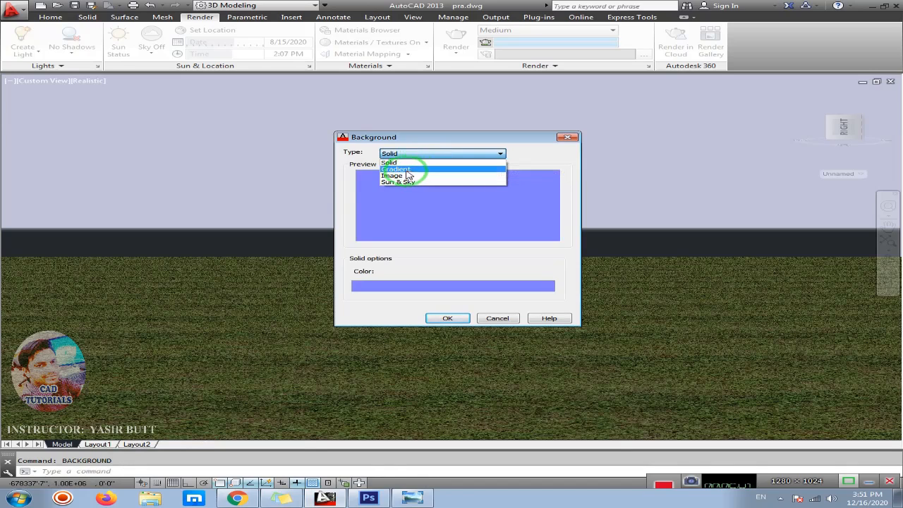
{"action": "left_click", "coordinate": [412, 177]}
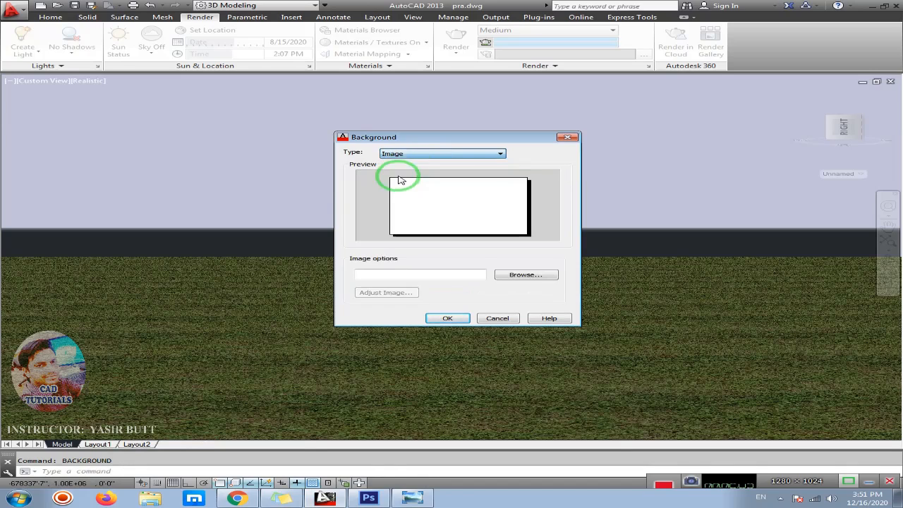
{"action": "mouse_move", "coordinate": [398, 177]}
{"action": "left_mouse_down"}
{"action": "mouse_move", "coordinate": [468, 198]}
{"action": "mouse_move", "coordinate": [534, 282]}
{"action": "mouse_move", "coordinate": [481, 192]}
{"action": "left_mouse_up"}
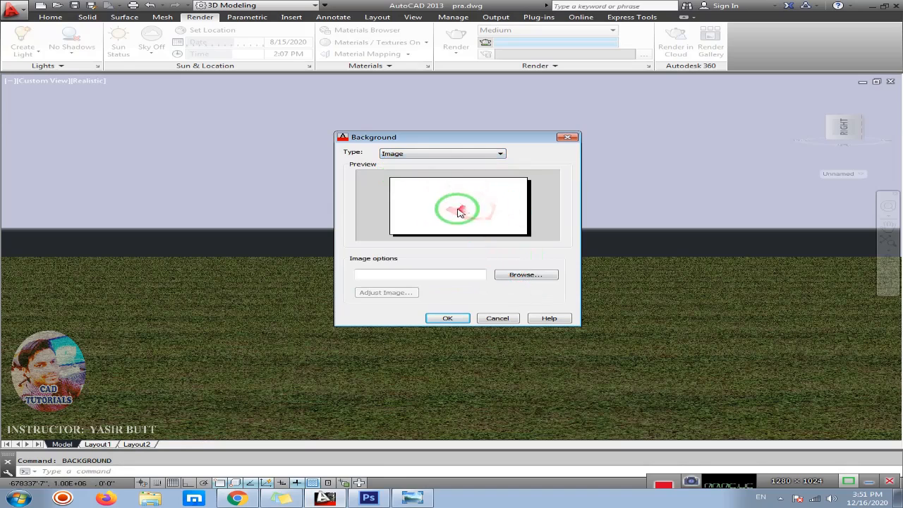
Load the sky picture 1.jpg from the Desktop as the background image
{"action": "left_click", "coordinate": [516, 275]}
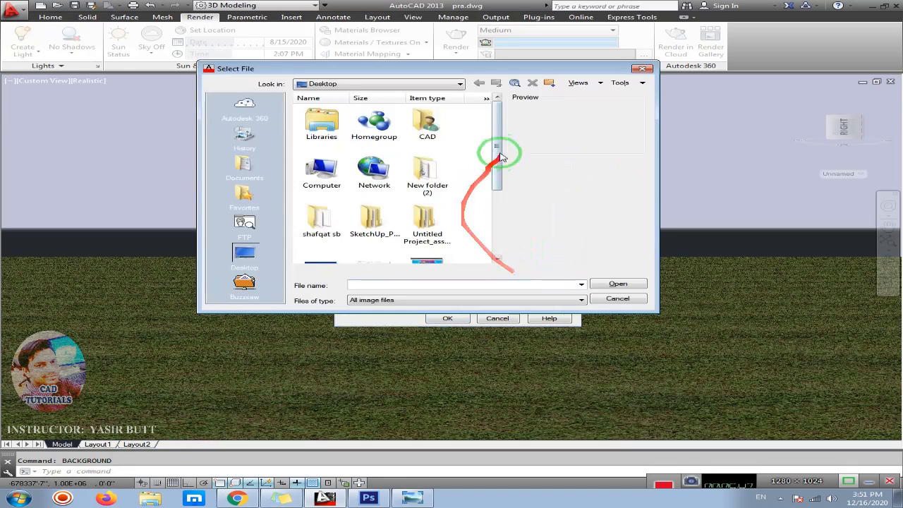
{"action": "left_click_drag", "start_coordinate": [499, 150], "coordinate": [501, 231]}
{"action": "left_click", "coordinate": [319, 149]}
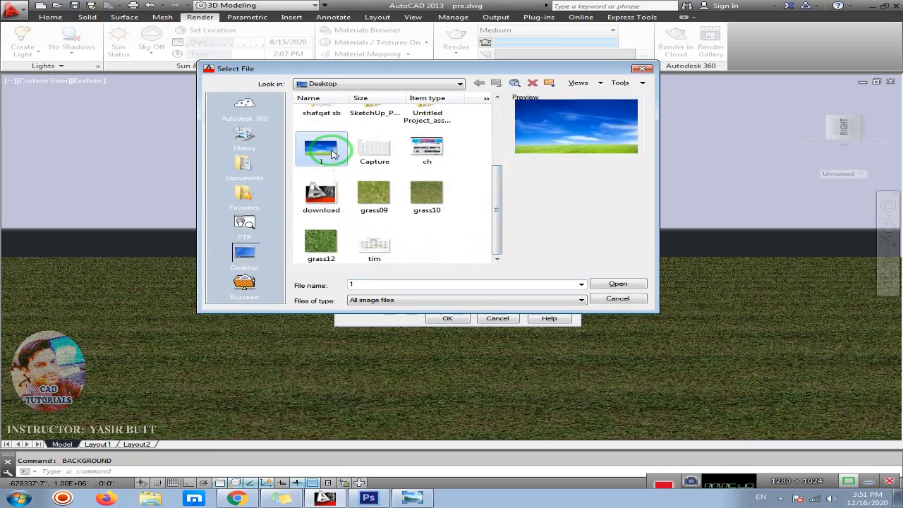
{"action": "left_click", "coordinate": [608, 285]}
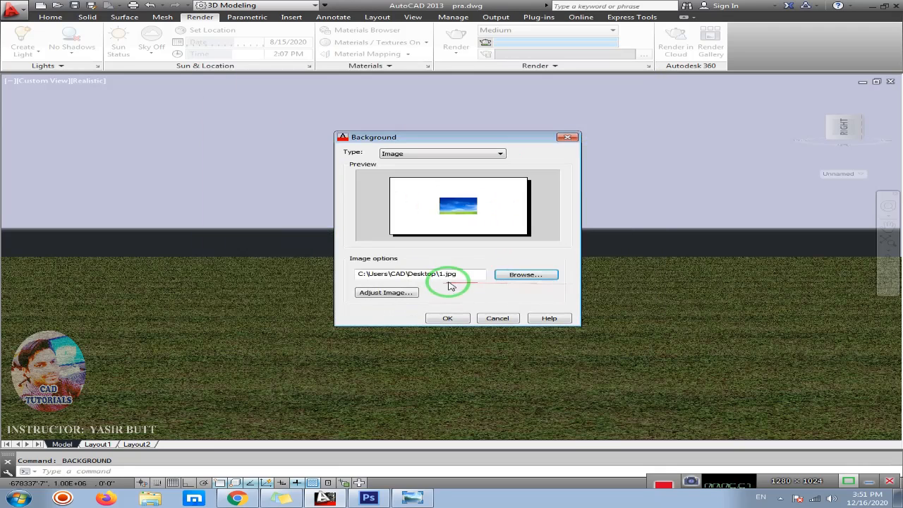
{"action": "mouse_move", "coordinate": [446, 274]}
{"action": "left_mouse_down"}
{"action": "mouse_move", "coordinate": [447, 212]}
{"action": "mouse_move", "coordinate": [426, 195]}
{"action": "left_mouse_up"}
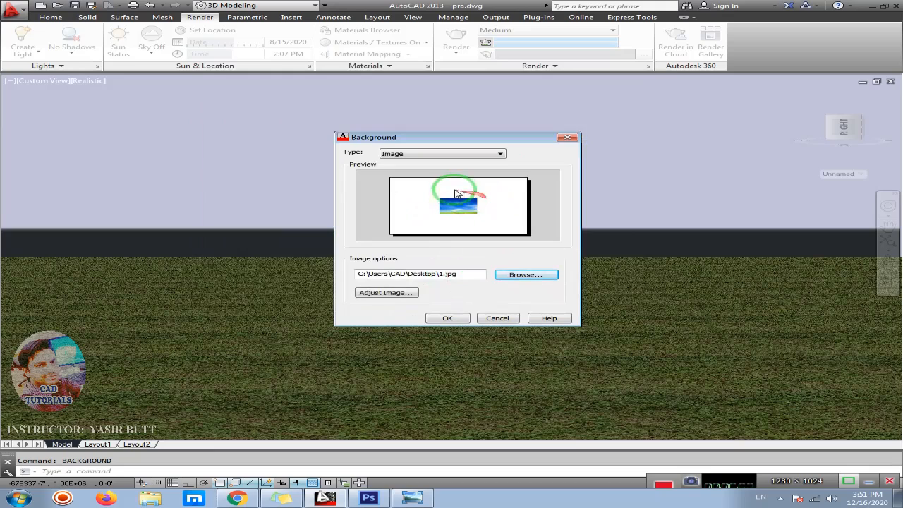
Set the background image's position to Stretch and apply the background to the current view
{"action": "left_click", "coordinate": [374, 295]}
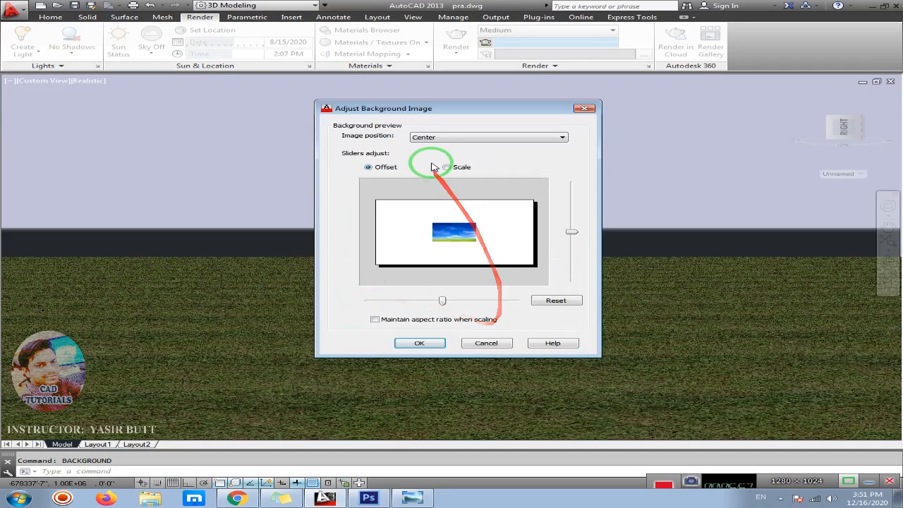
{"action": "left_click", "coordinate": [562, 137]}
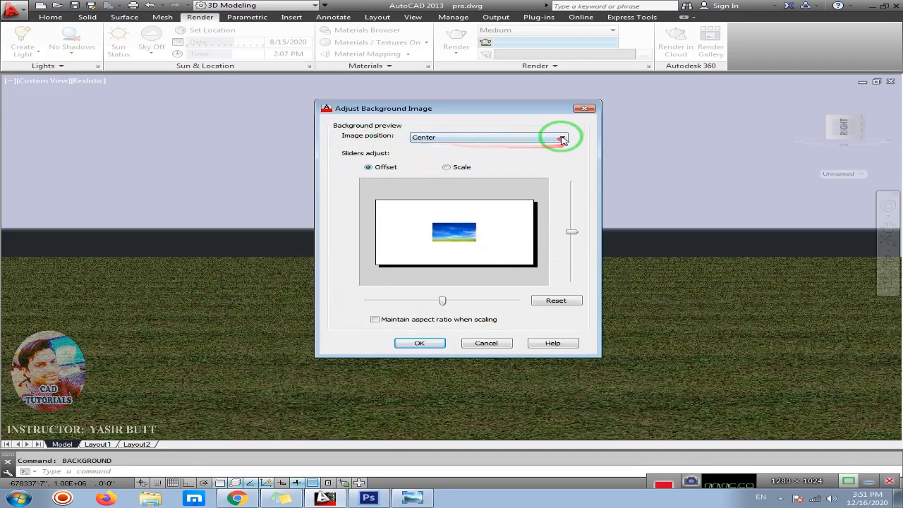
{"action": "left_click", "coordinate": [474, 154]}
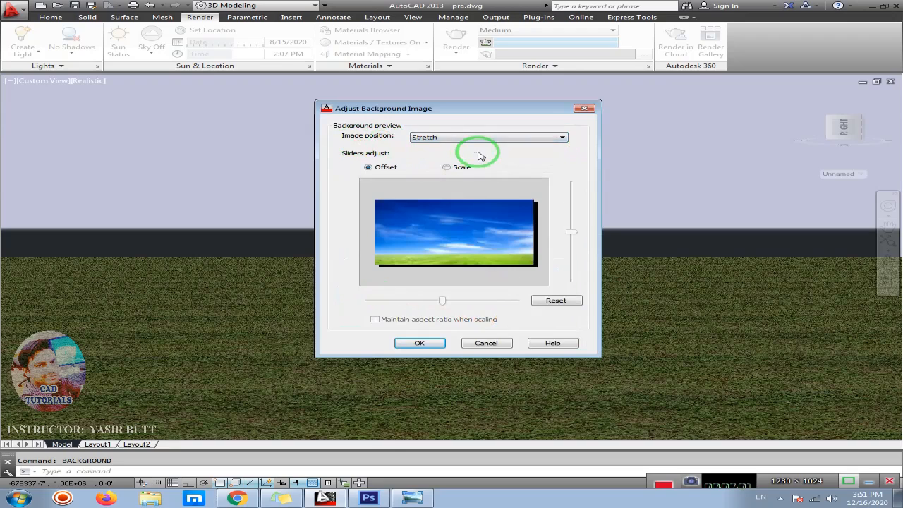
{"action": "left_click", "coordinate": [420, 343]}
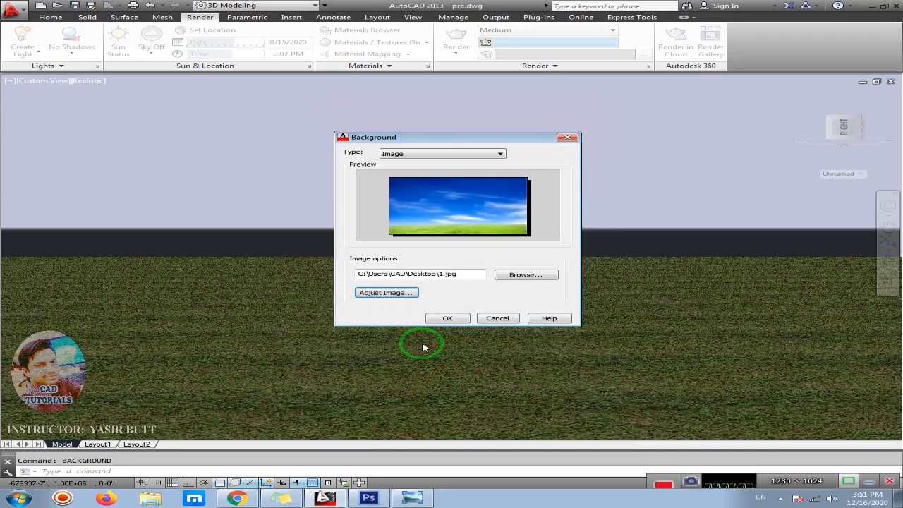
{"action": "left_click", "coordinate": [455, 319]}
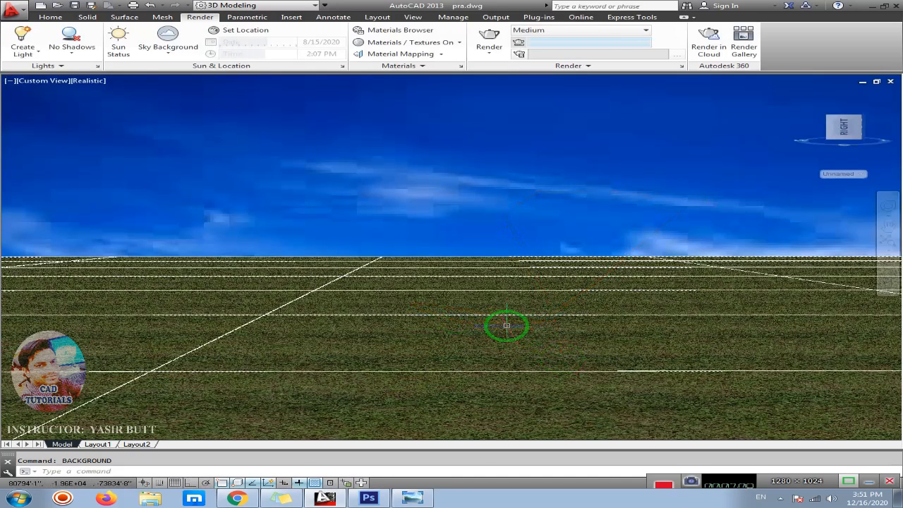
{"action": "mouse_move", "coordinate": [507, 326]}
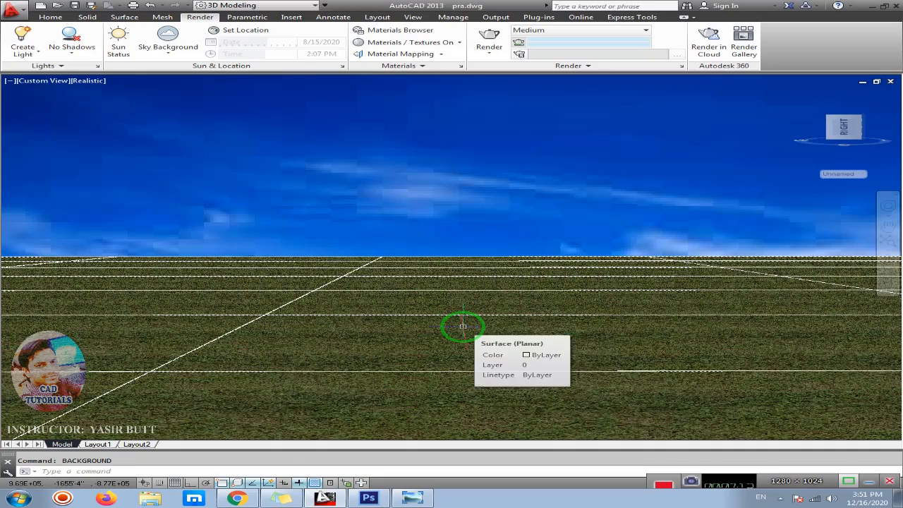
{"action": "middle_click_drag", "start_coordinate": [463, 326], "coordinate": [460, 318], "text": "shift"}
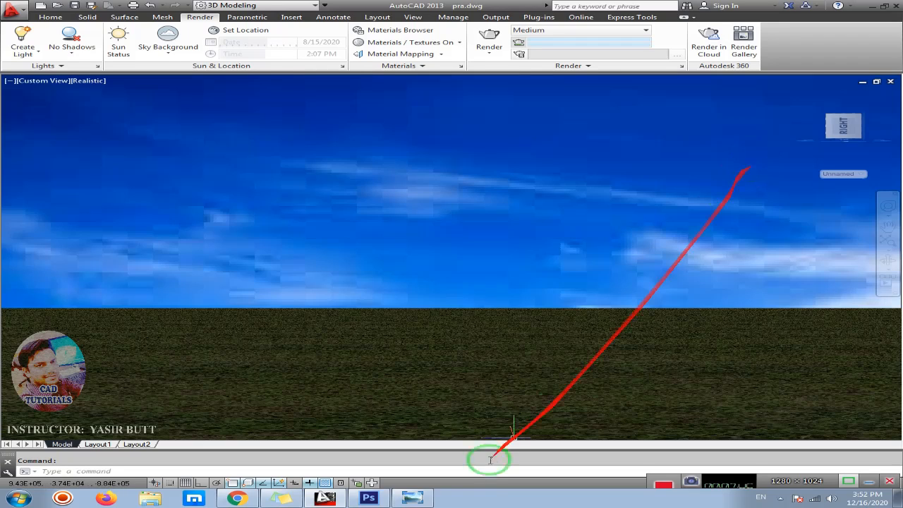
Switch to Windows Photo Viewer, examine the subscribe area in the CAD TUTORIALS channel screenshot, and return to AutoCAD
{"action": "left_click", "coordinate": [412, 498]}
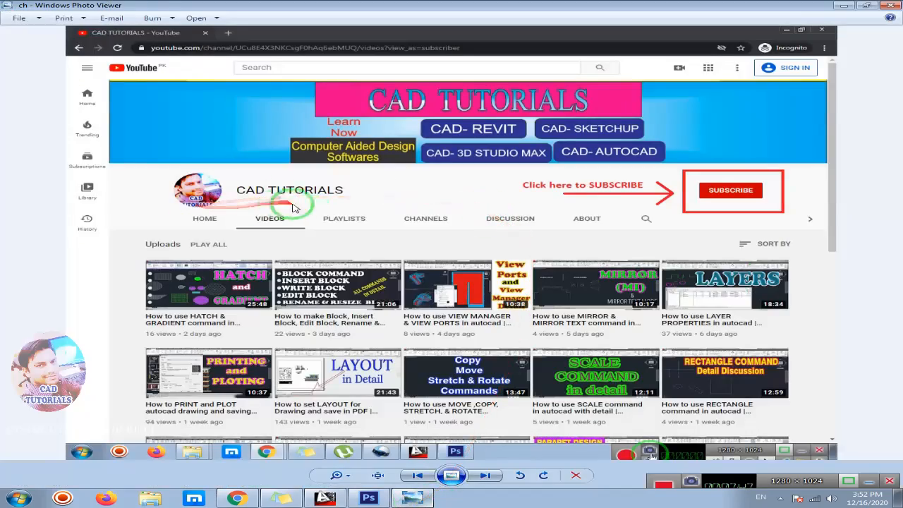
{"action": "scroll", "coordinate": [725, 195], "scroll_direction": "up", "scroll_amount": 1}
{"action": "scroll", "coordinate": [725, 195], "scroll_direction": "up", "scroll_amount": 2}
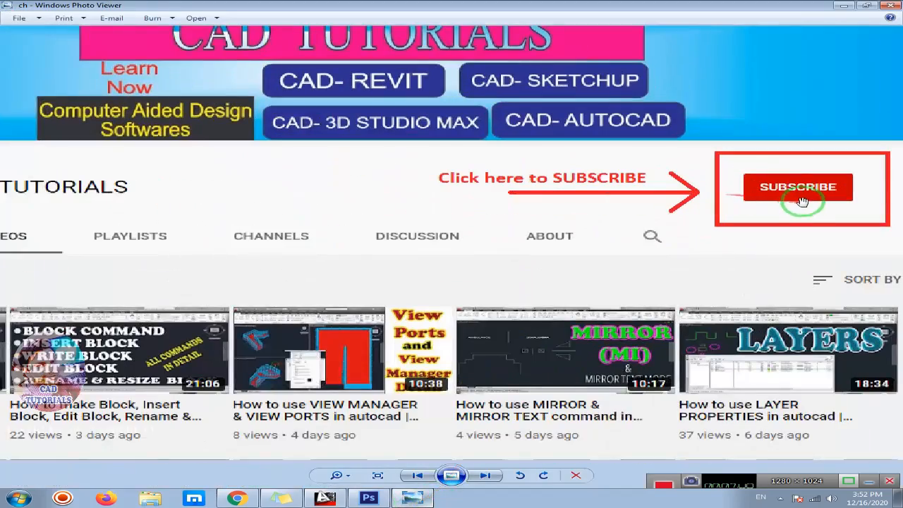
{"action": "left_click_drag", "start_coordinate": [801, 202], "coordinate": [627, 200]}
{"action": "scroll", "coordinate": [715, 201], "scroll_direction": "down", "scroll_amount": 2}
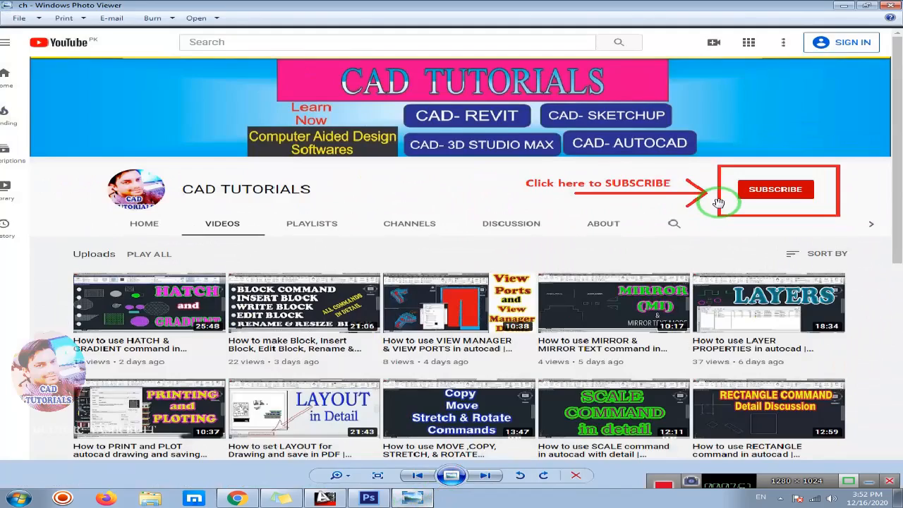
{"action": "scroll", "coordinate": [716, 202], "scroll_direction": "down", "scroll_amount": 1}
{"action": "scroll", "coordinate": [674, 216], "scroll_direction": "up", "scroll_amount": 1}
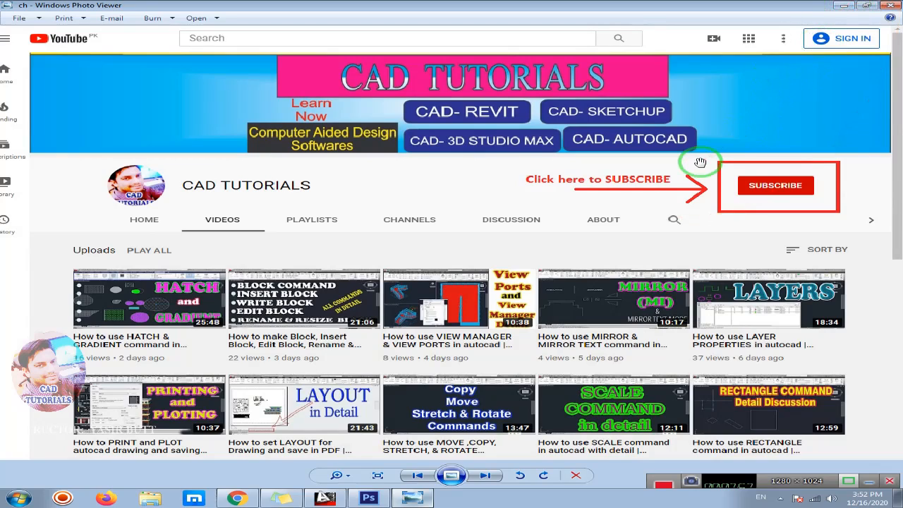
{"action": "left_click", "coordinate": [844, 6]}
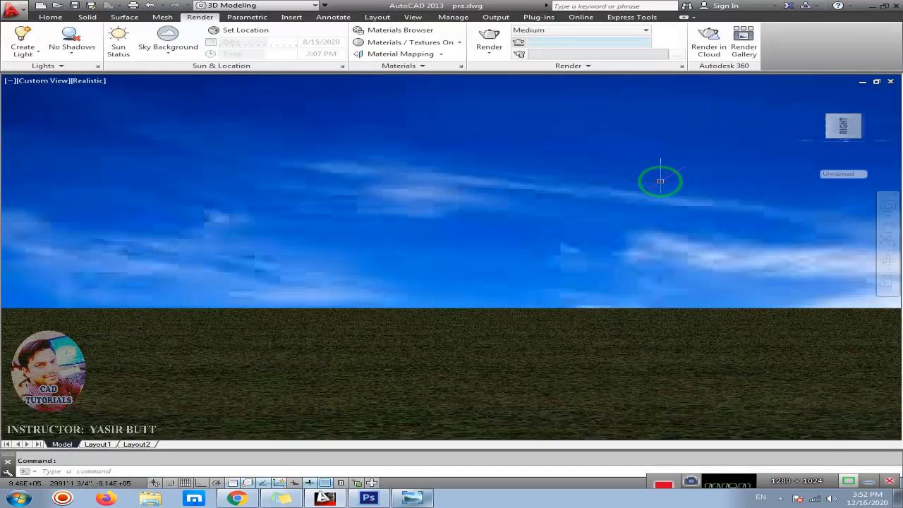